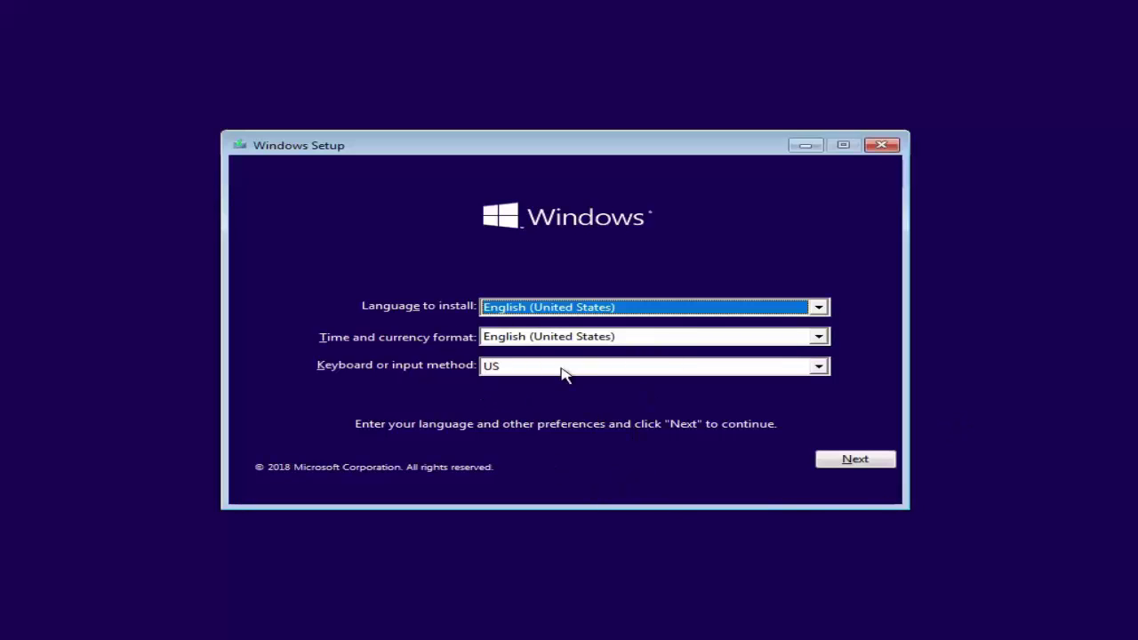
# Step: Keep English (United States) for the installation language and time format, keep the US keyboard, and continue the setup
pyautogui.click(589, 311)
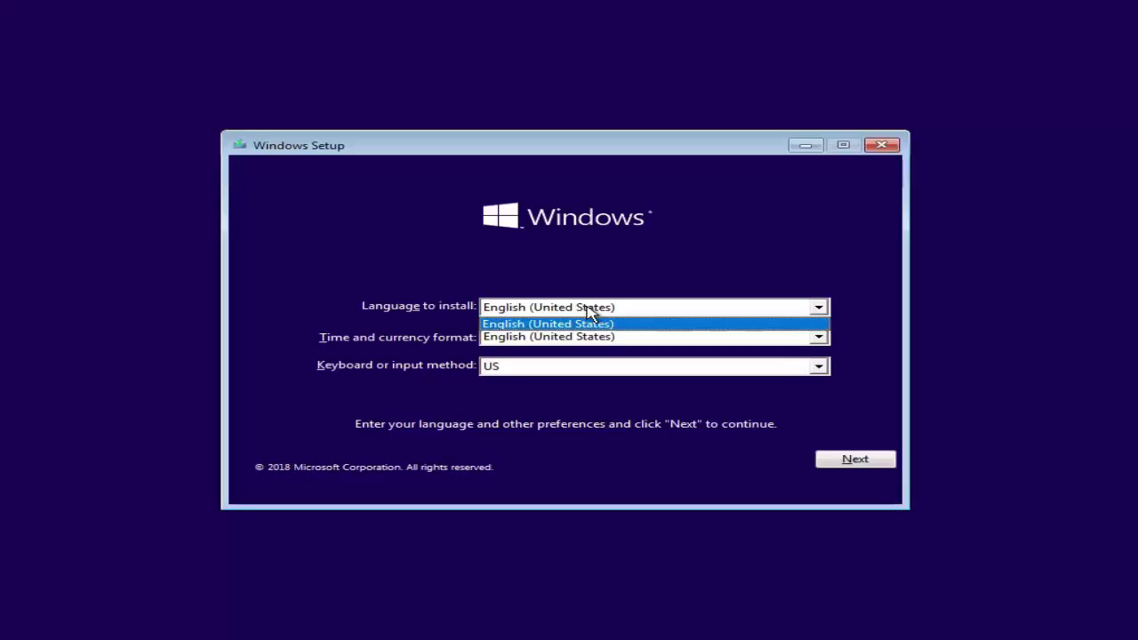
pyautogui.click(589, 321)
pyautogui.click(567, 341)
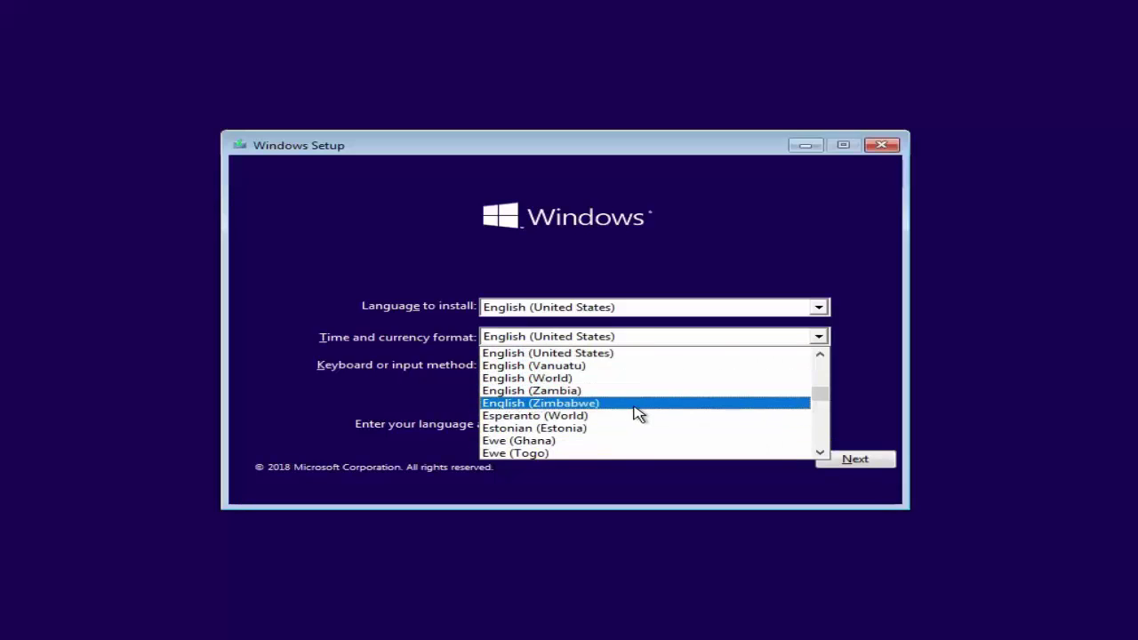
pyautogui.click(355, 405)
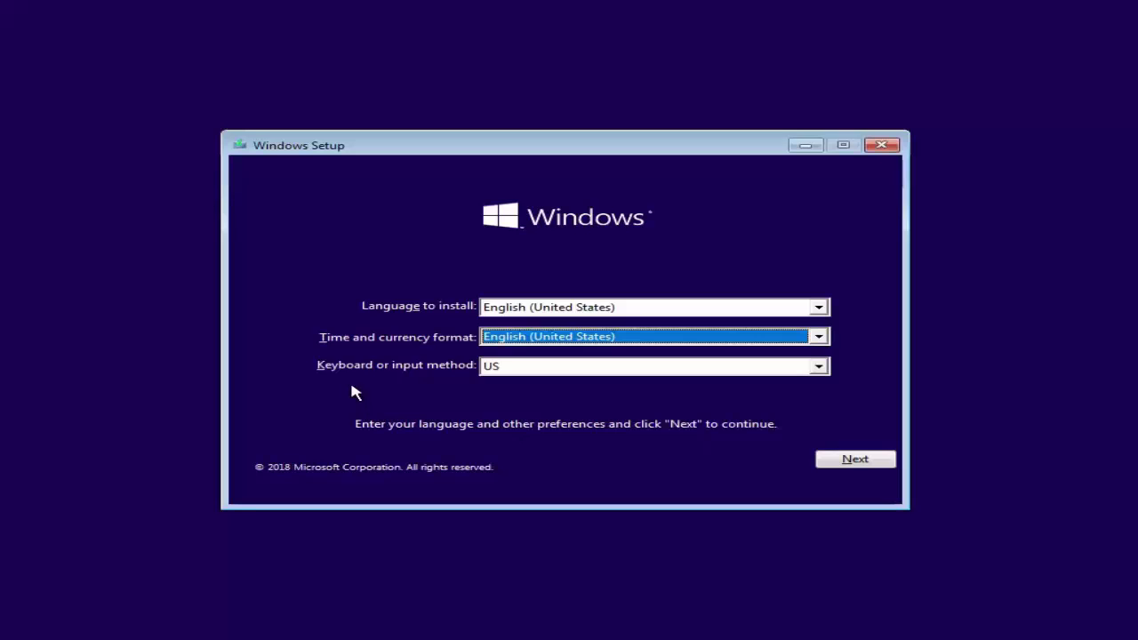
pyautogui.click(576, 374)
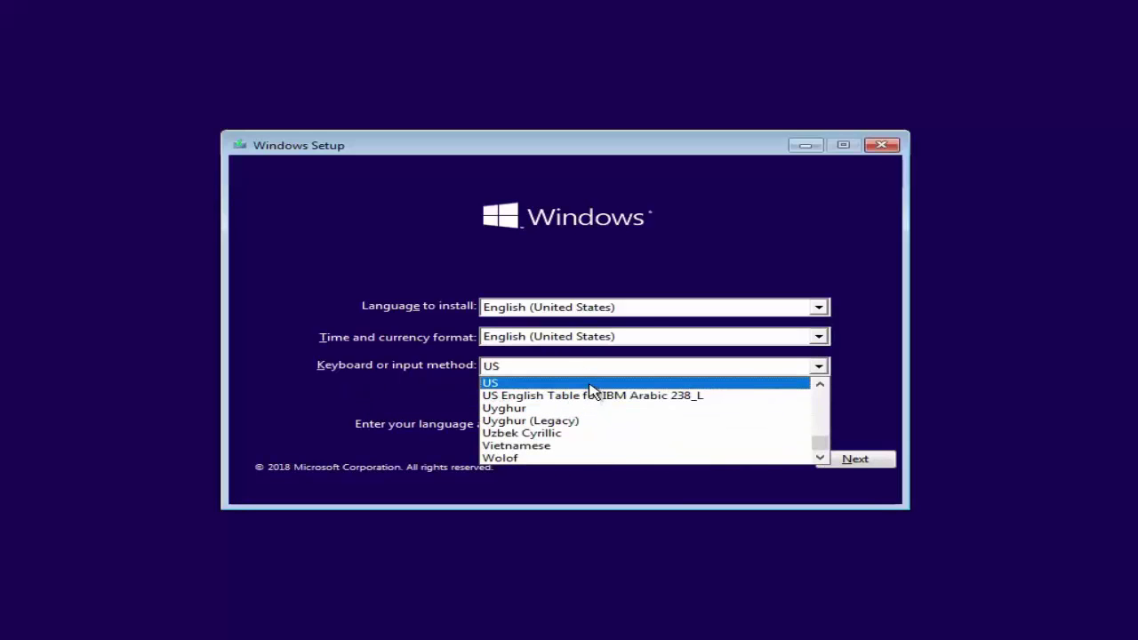
pyautogui.click(361, 368)
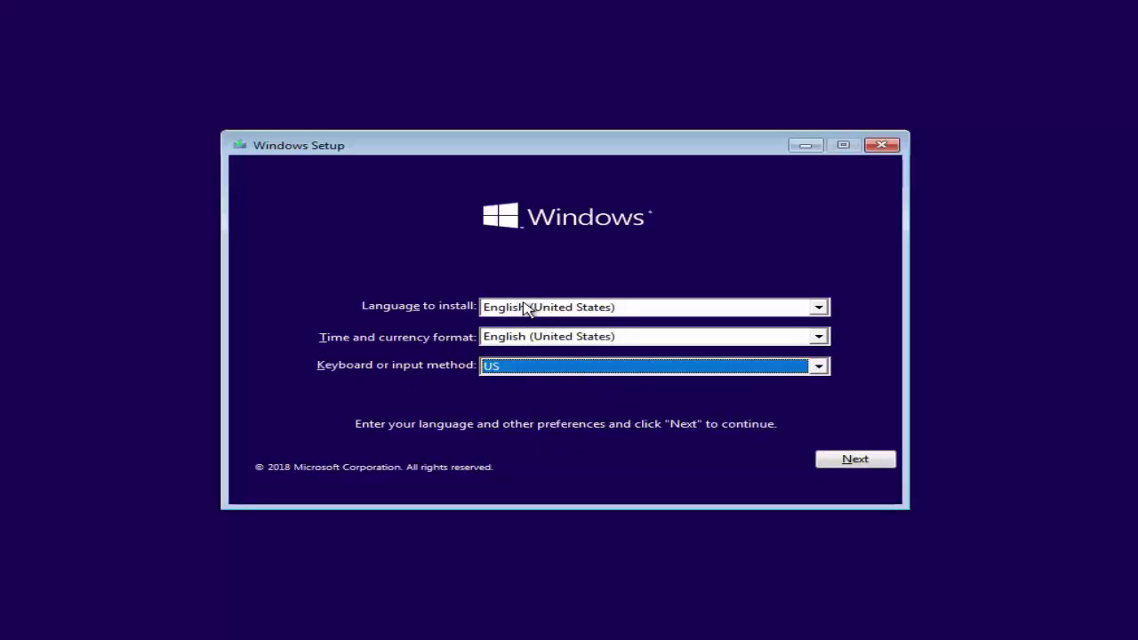
pyautogui.click(844, 460)
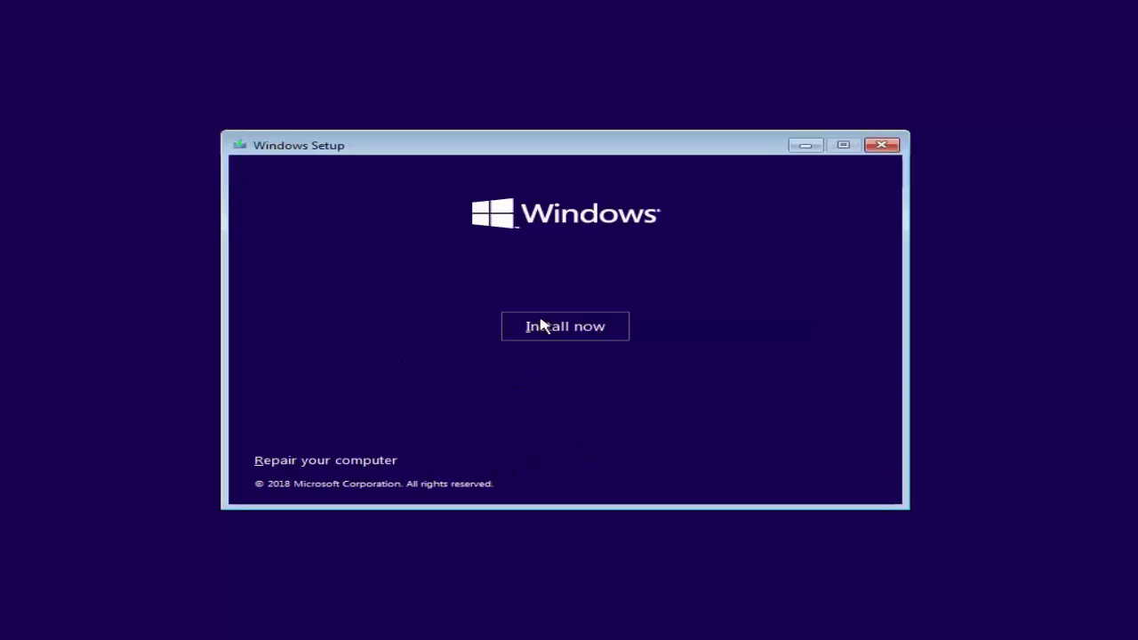
# Step: Start the Windows installation without a product key and choose the Windows 10 Home edition
pyautogui.click(583, 329)
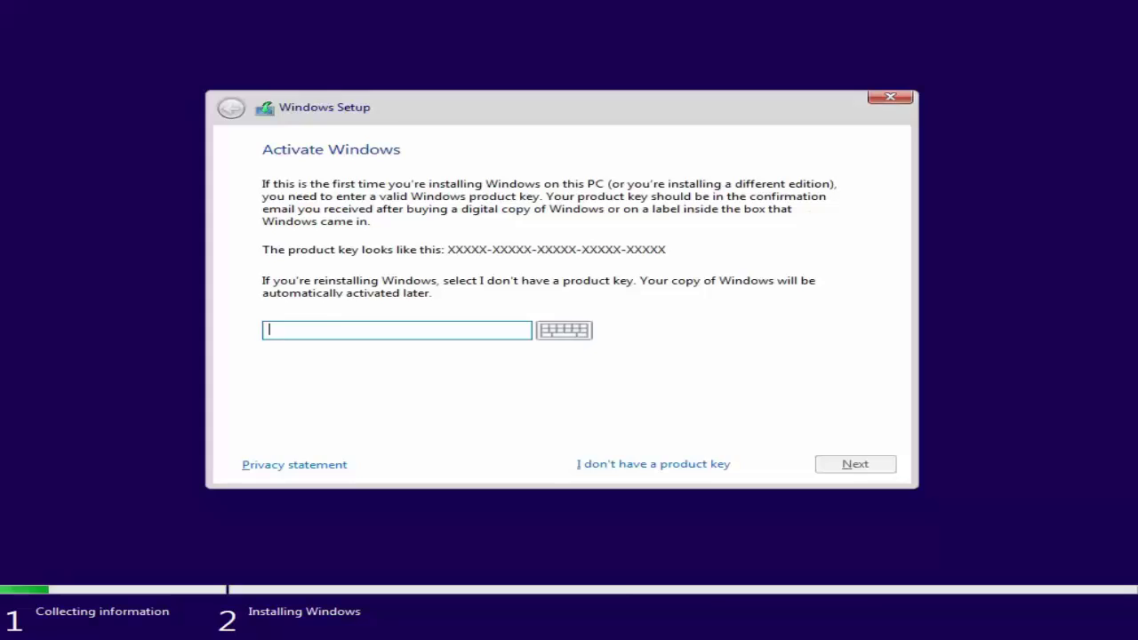
pyautogui.click(654, 464)
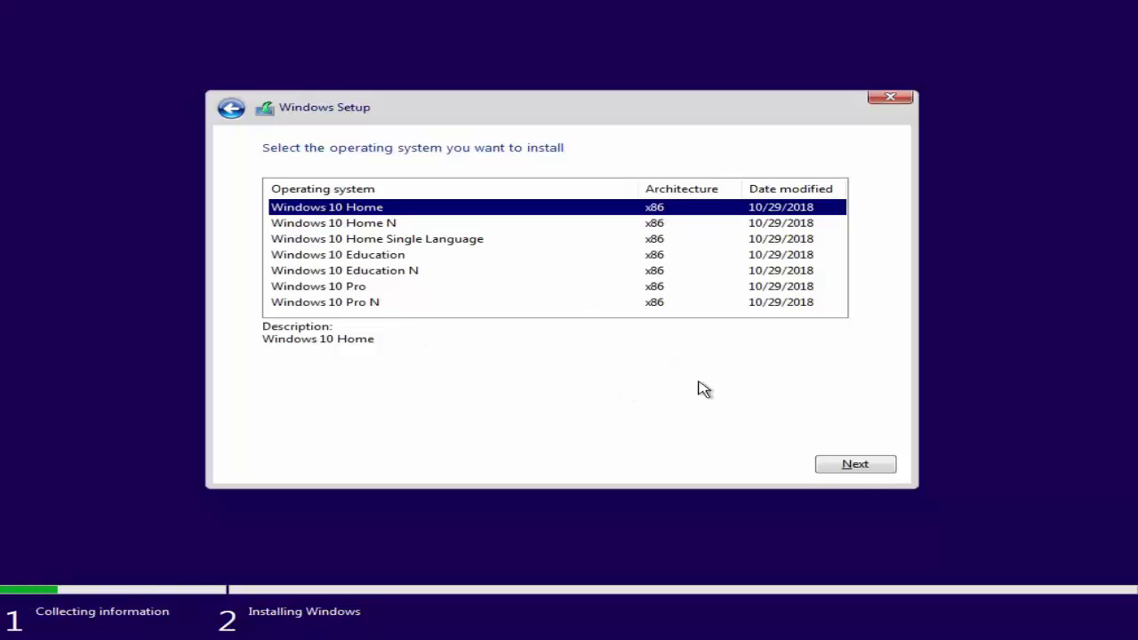
pyautogui.click(823, 461)
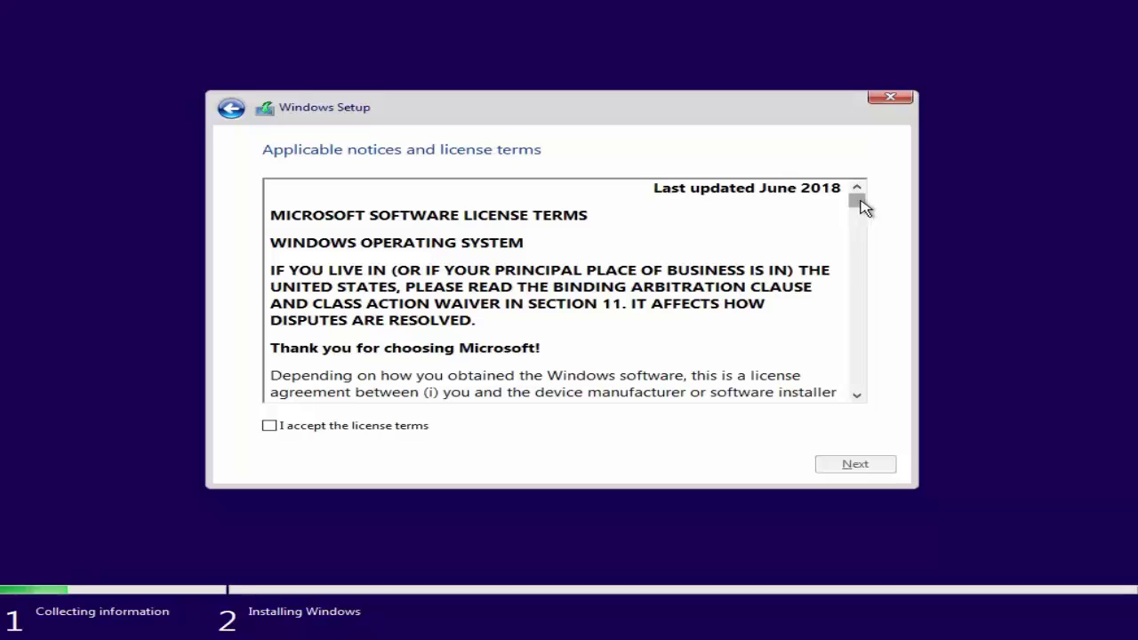
# Step: Review the licence terms to the end, accept them and continue
pyautogui.moveTo(861, 203); pyautogui.dragTo(835, 401)
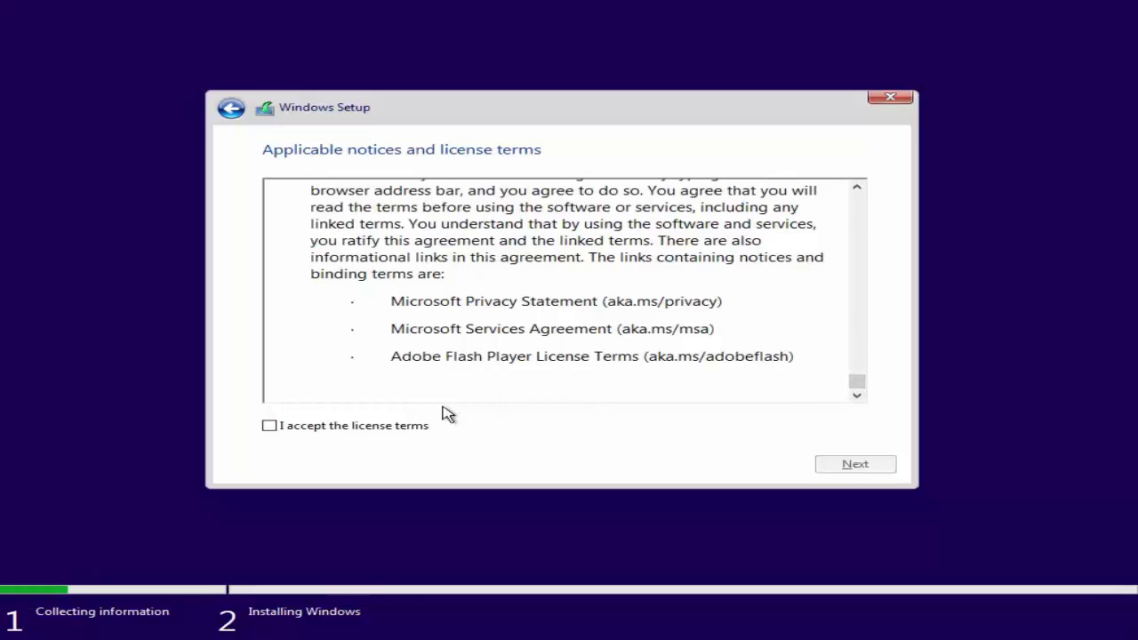
pyautogui.click(351, 428)
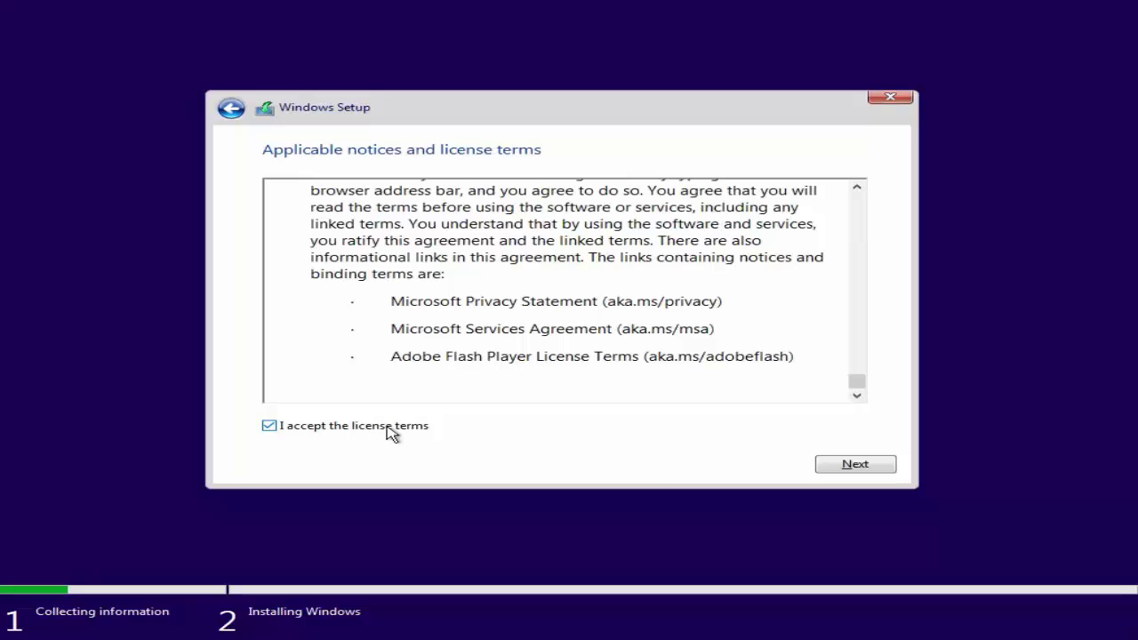
pyautogui.click(828, 464)
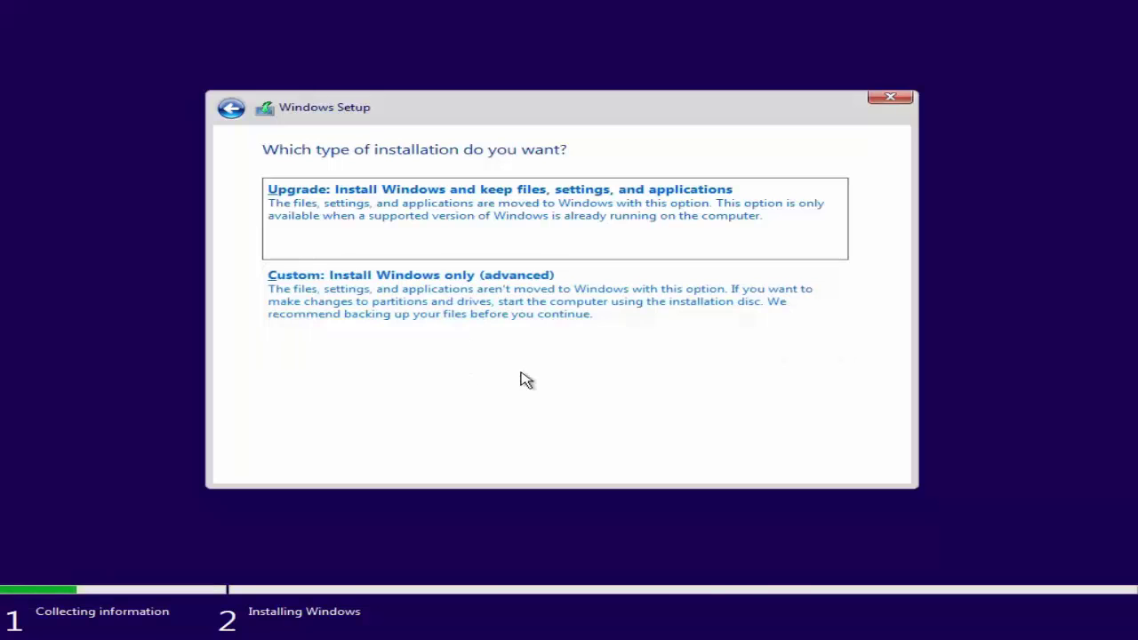
# Step: Run a custom installation on the Drive 0 unallocated space and restart the computer once the files are installed
pyautogui.click(472, 304)
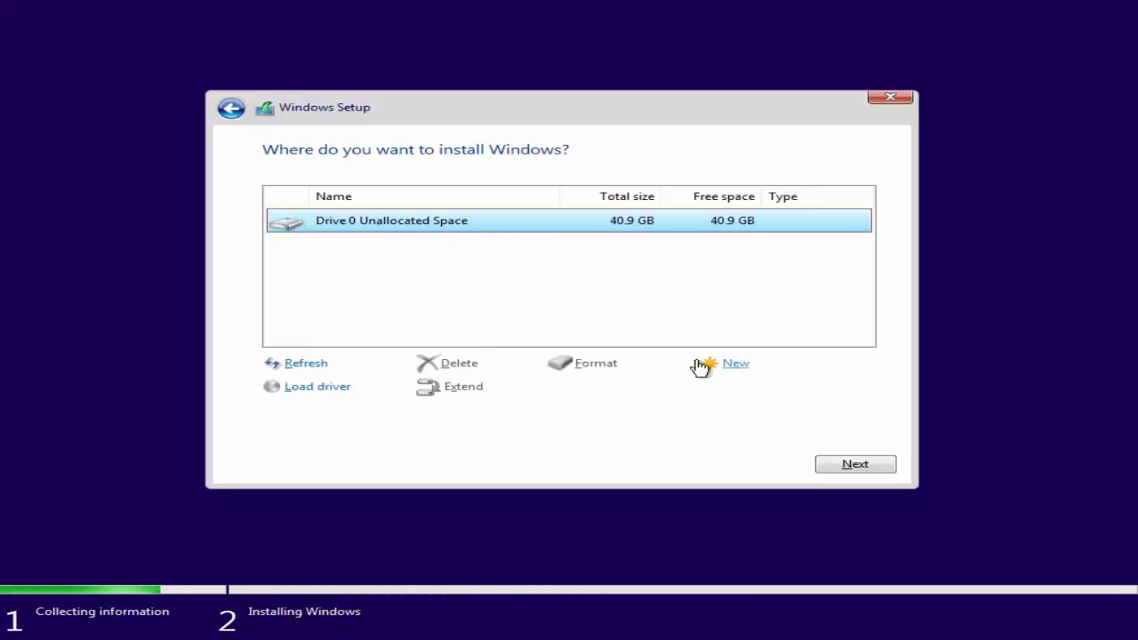
pyautogui.click(842, 466)
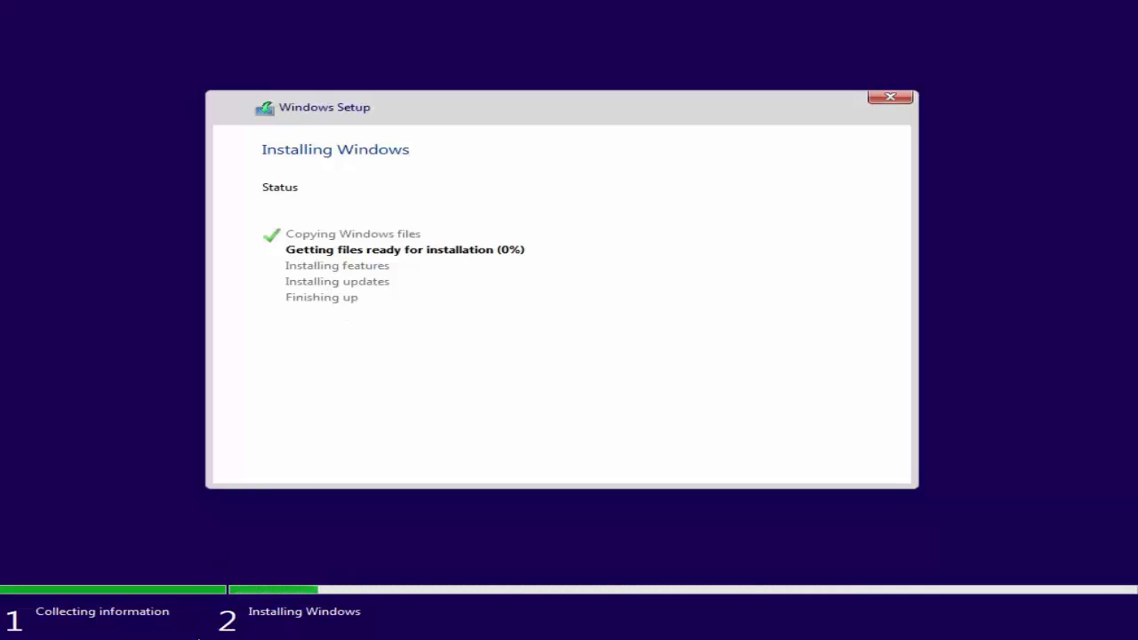
pyautogui.moveTo(198, 636)
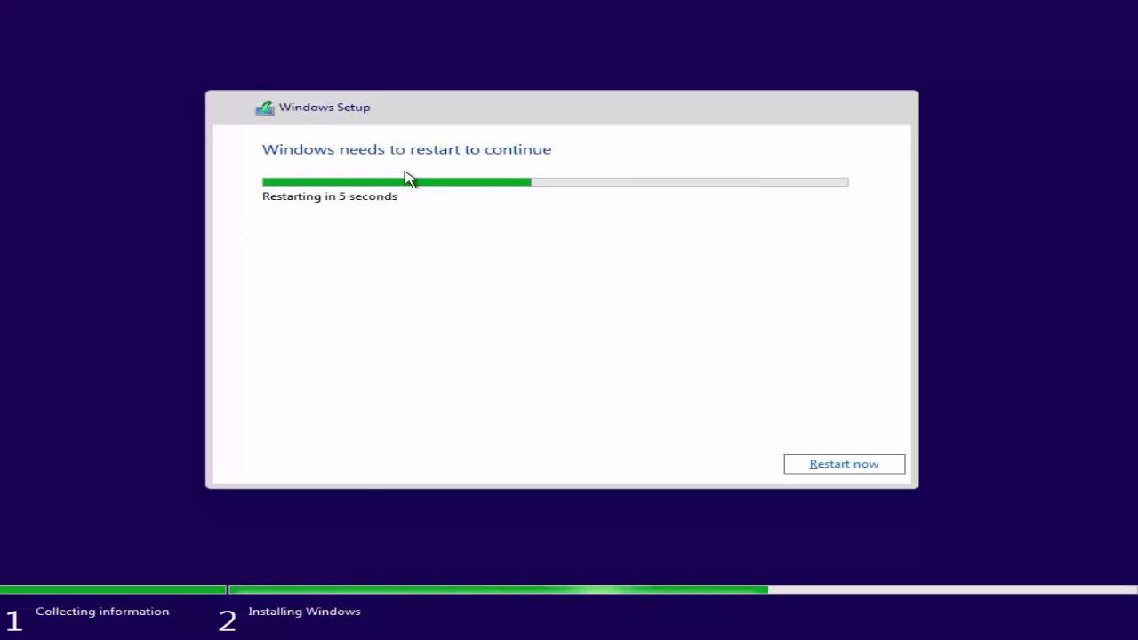
pyautogui.click(860, 472)
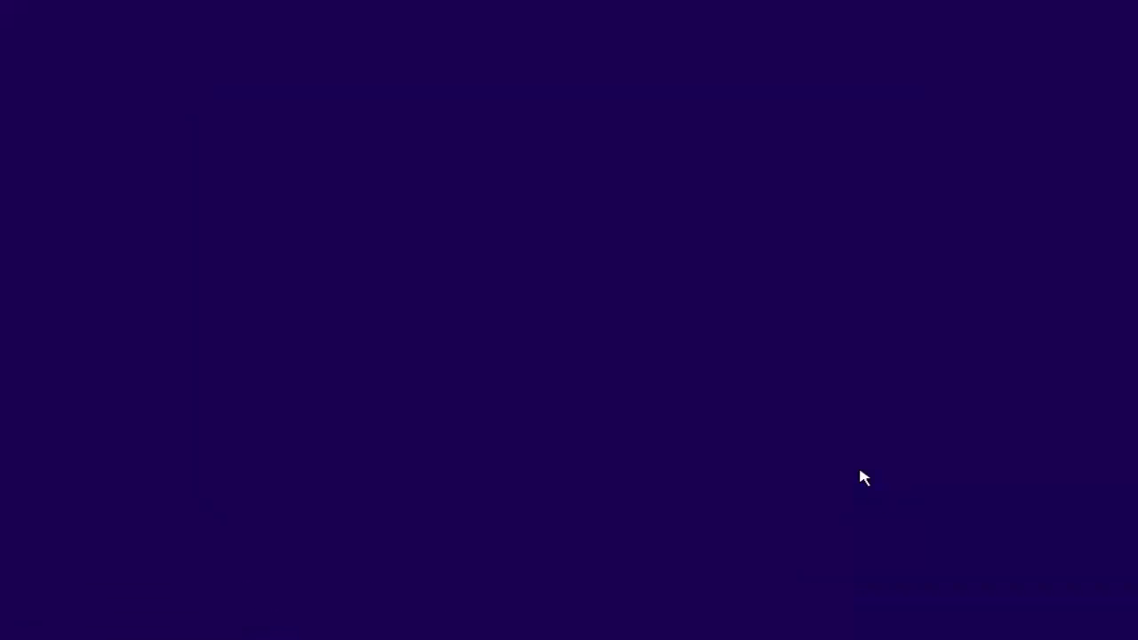
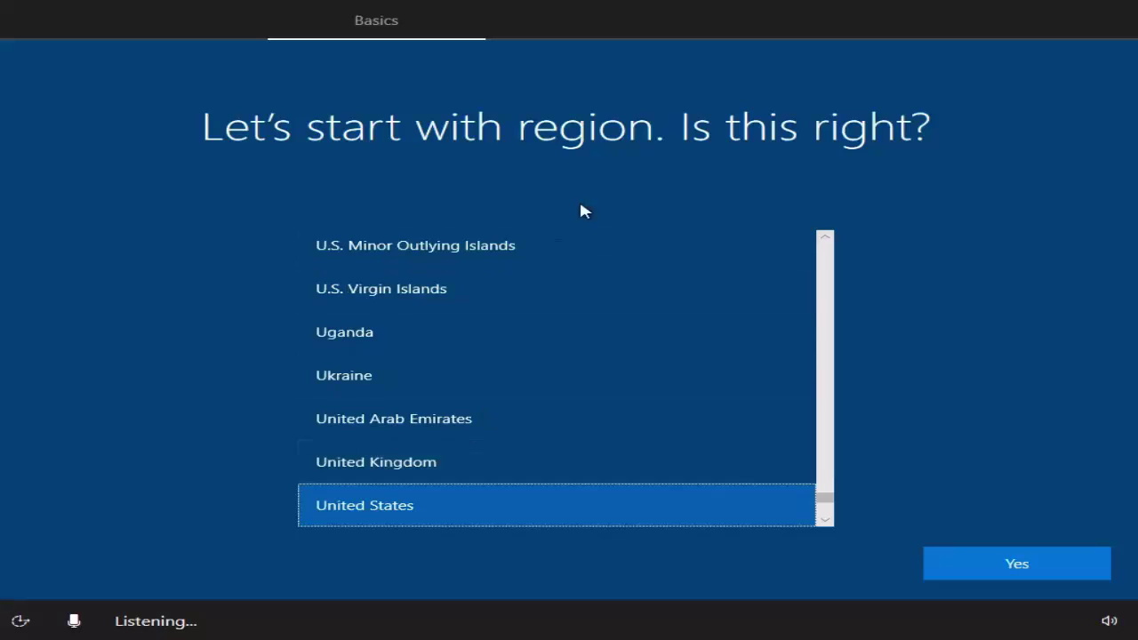
# Step: Confirm United States as the region and turn off the microphone for voice input
pyautogui.click(996, 572)
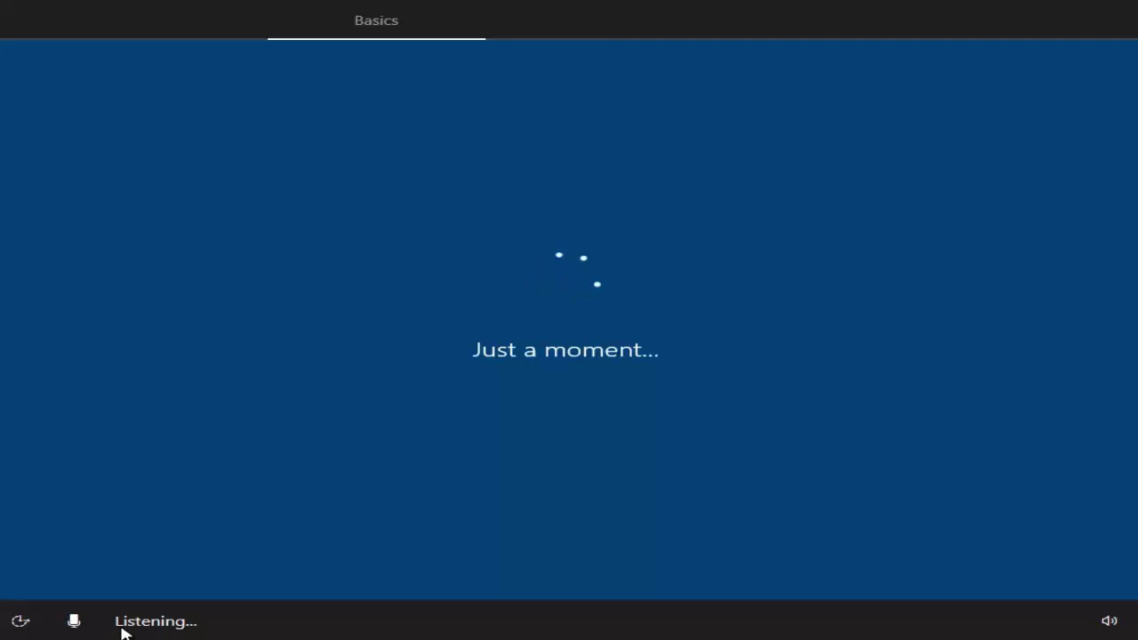
pyautogui.click(77, 624)
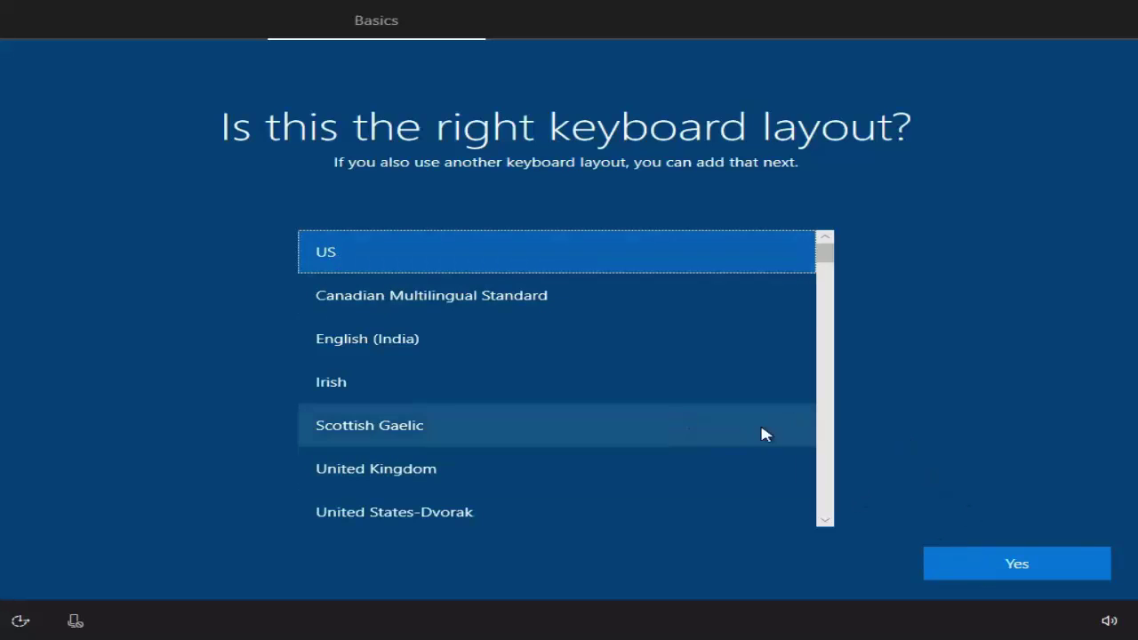
# Step: Confirm the US keyboard layout and skip adding a second layout
pyautogui.scroll(-6, 519, 338)
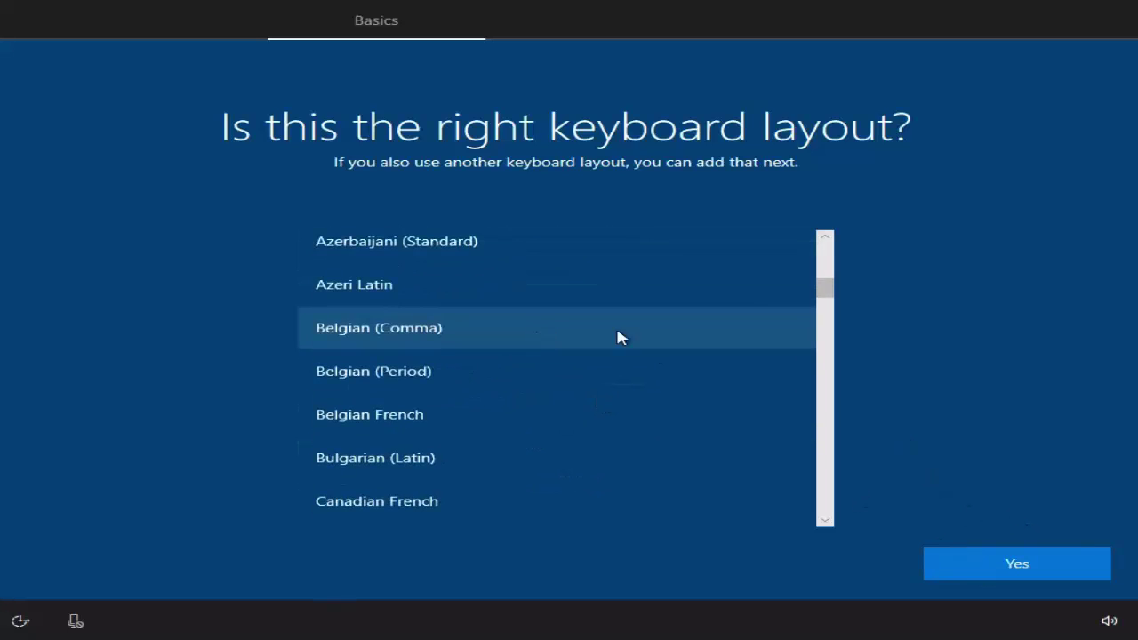
pyautogui.moveTo(820, 291); pyautogui.dragTo(805, 251)
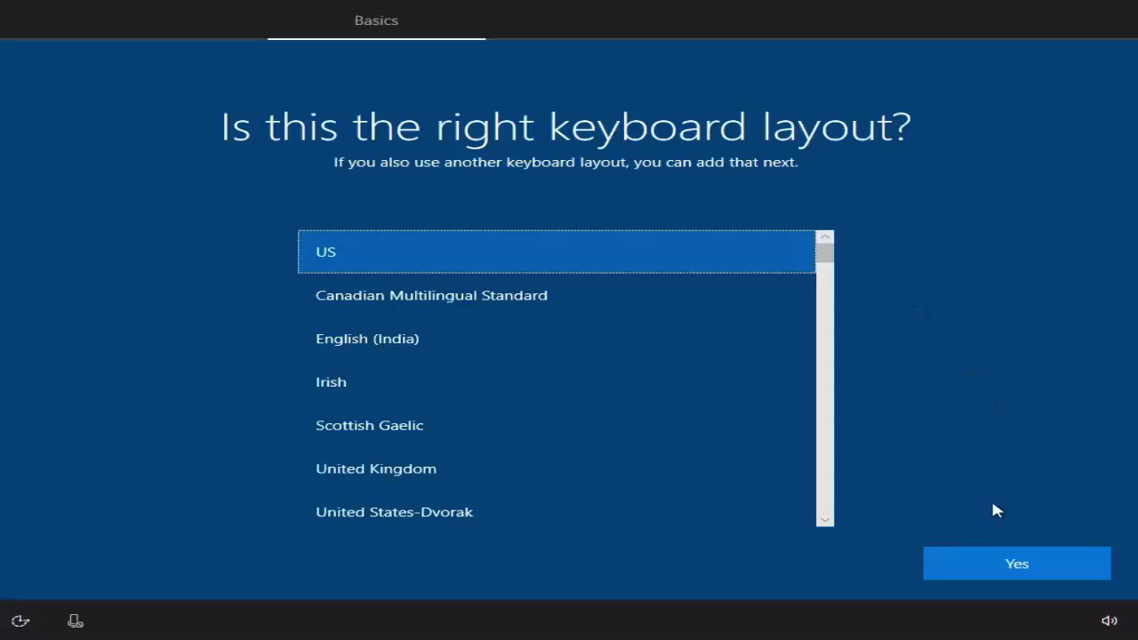
pyautogui.click(993, 578)
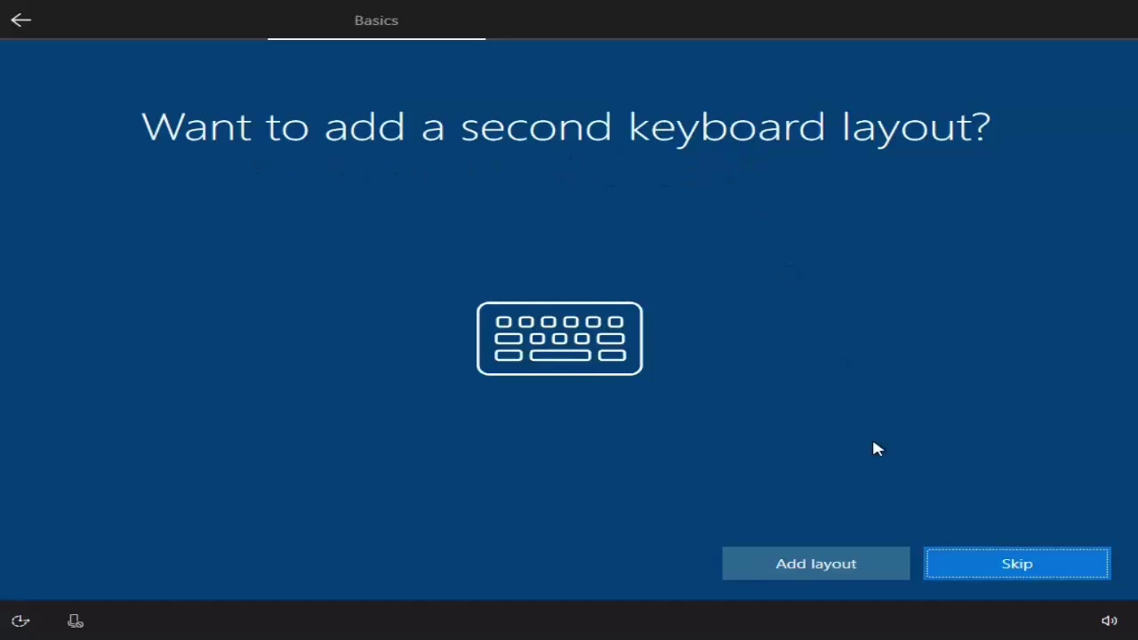
pyautogui.click(971, 570)
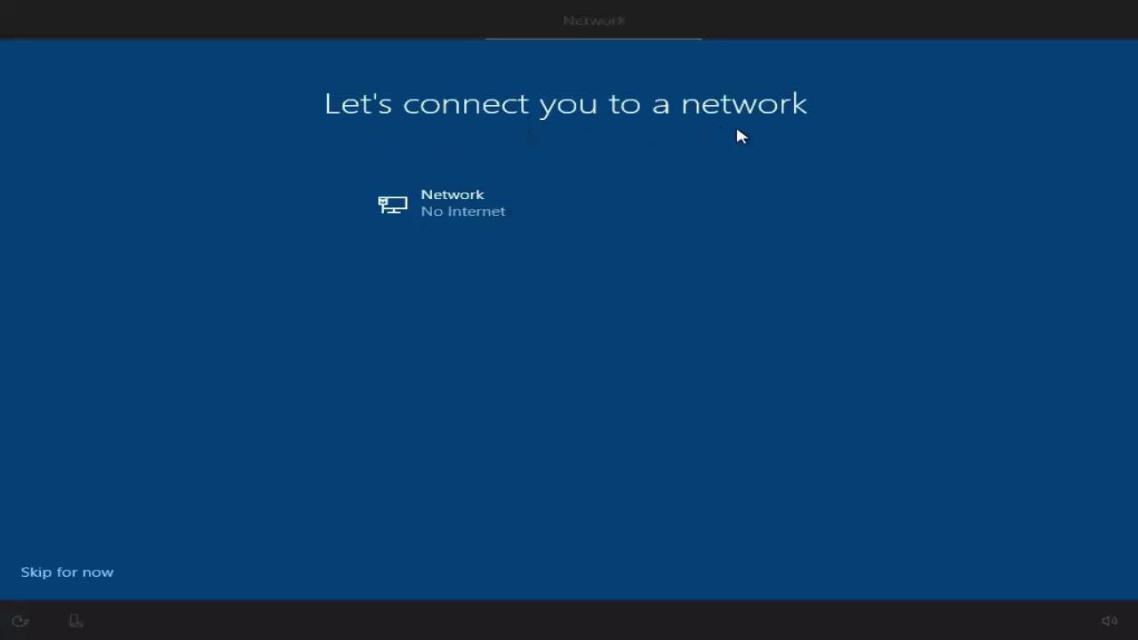
# Step: Skip the network connection and decline connecting to the internet during setup
pyautogui.click(77, 575)
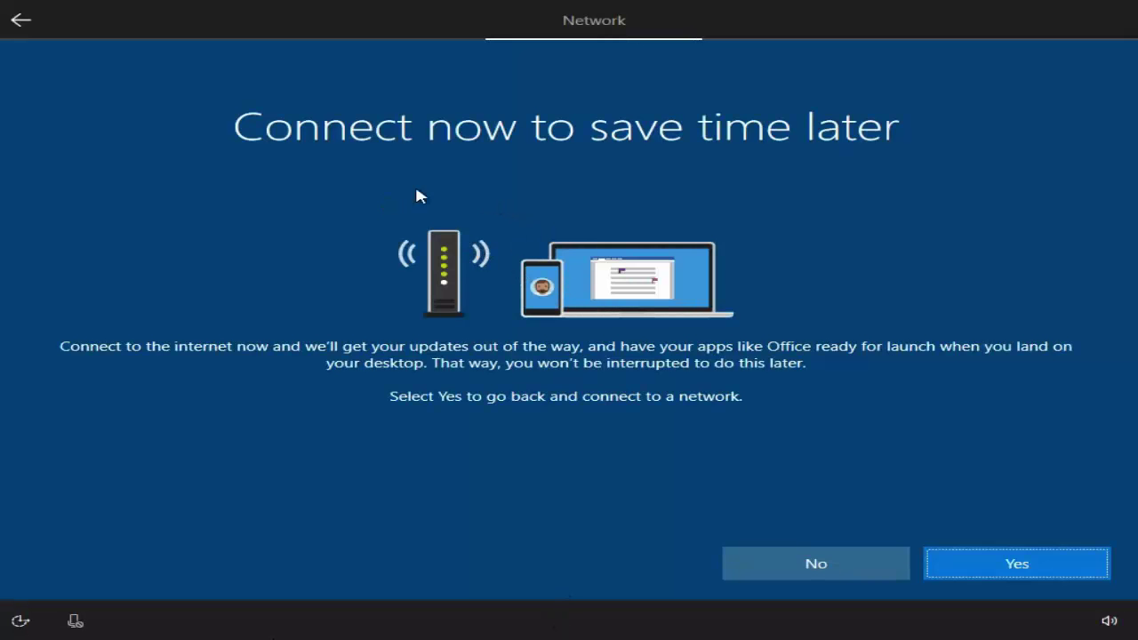
pyautogui.click(803, 571)
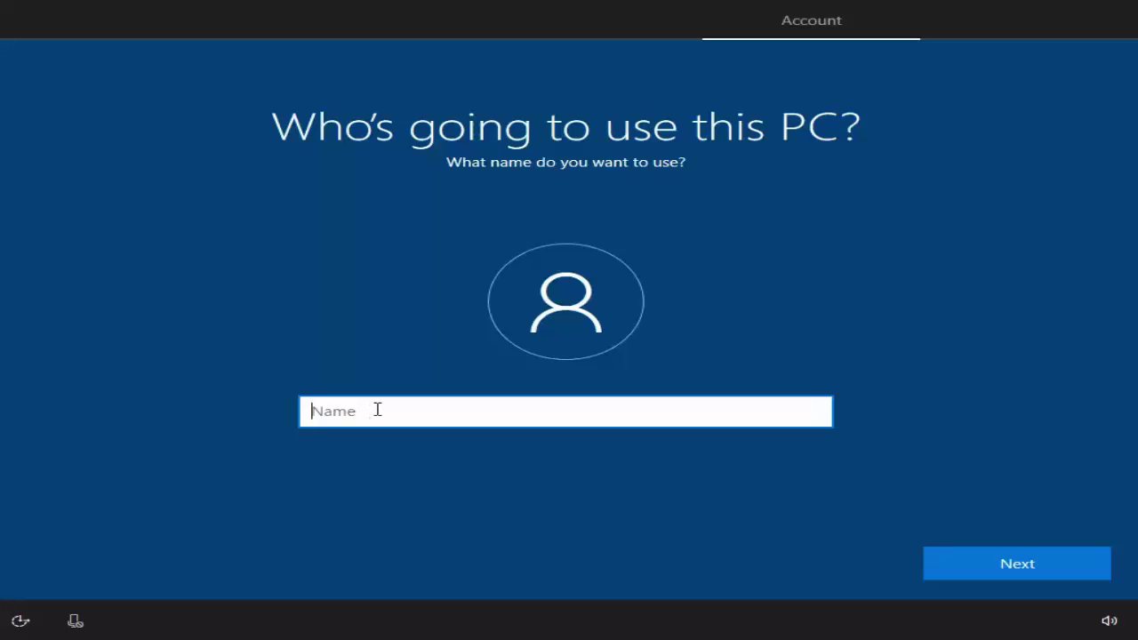
# Step: Create the local account with the user's first name and leave its password blank
pyautogui.write('Julien')
pyautogui.click(1000, 567)
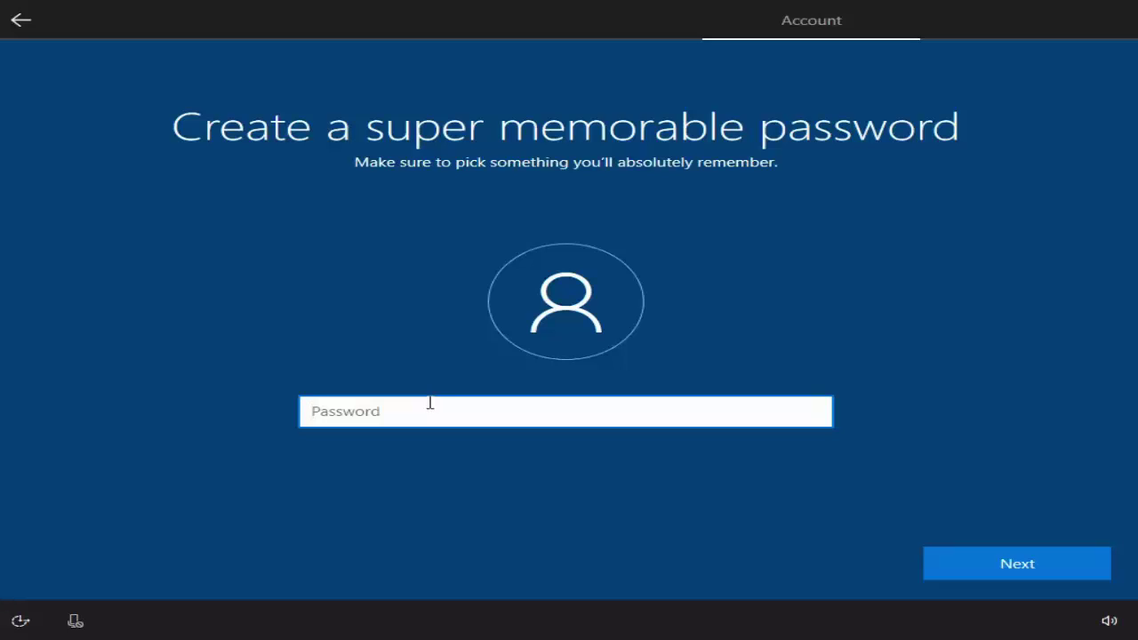
pyautogui.click(981, 573)
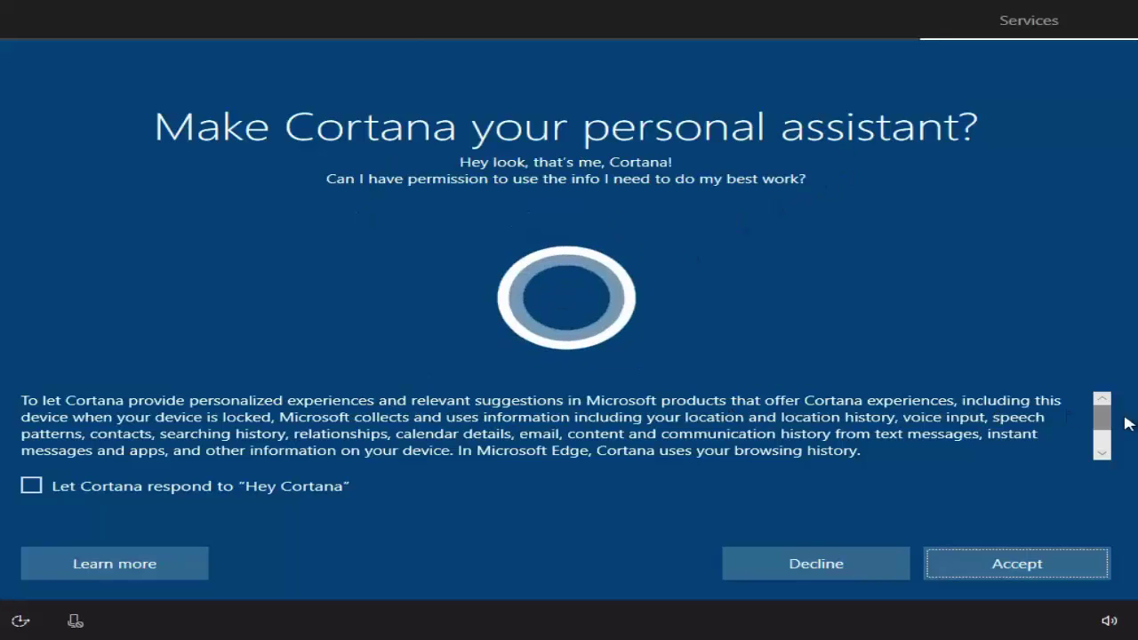
# Step: Read through the Cortana notice, decline Cortana, and refuse sending activity history to Microsoft
pyautogui.click(1095, 457)
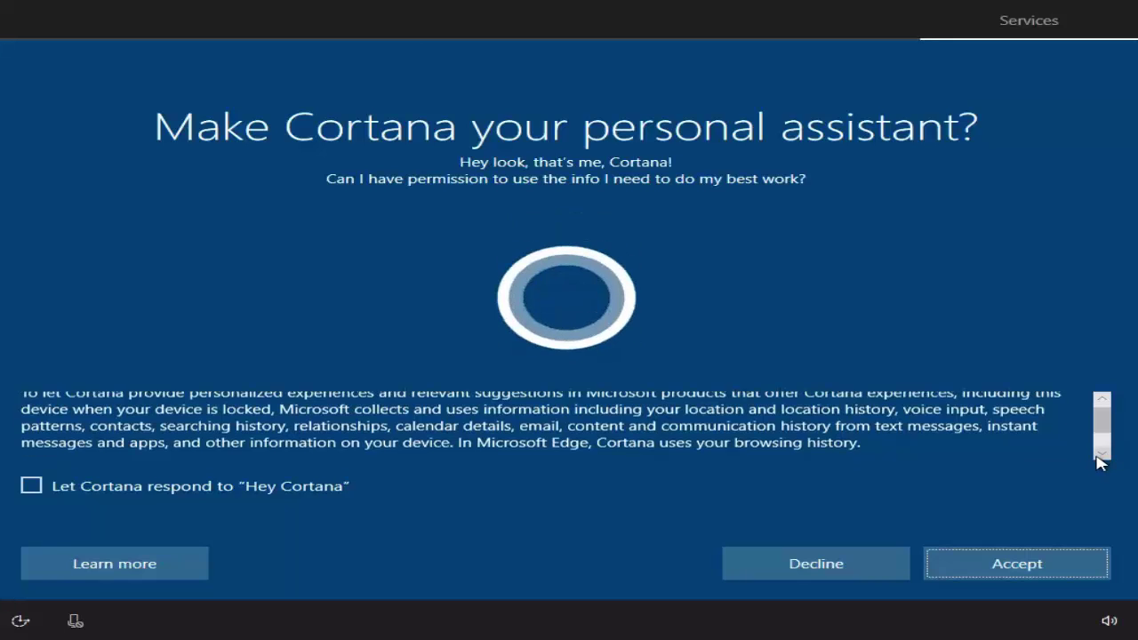
pyautogui.click(1100, 456)
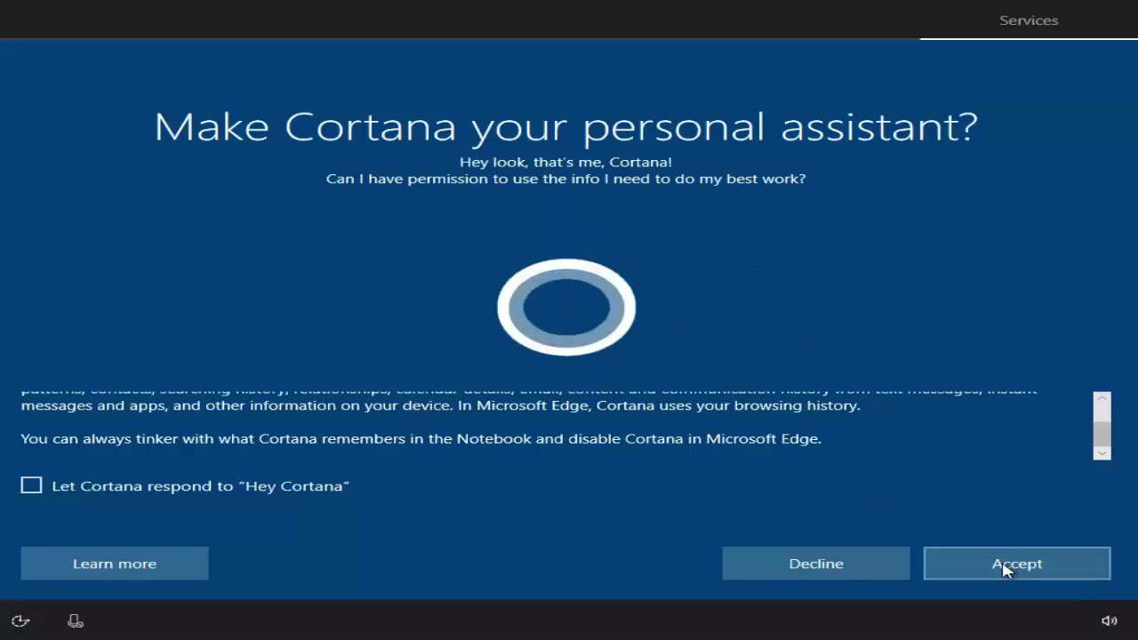
pyautogui.click(820, 566)
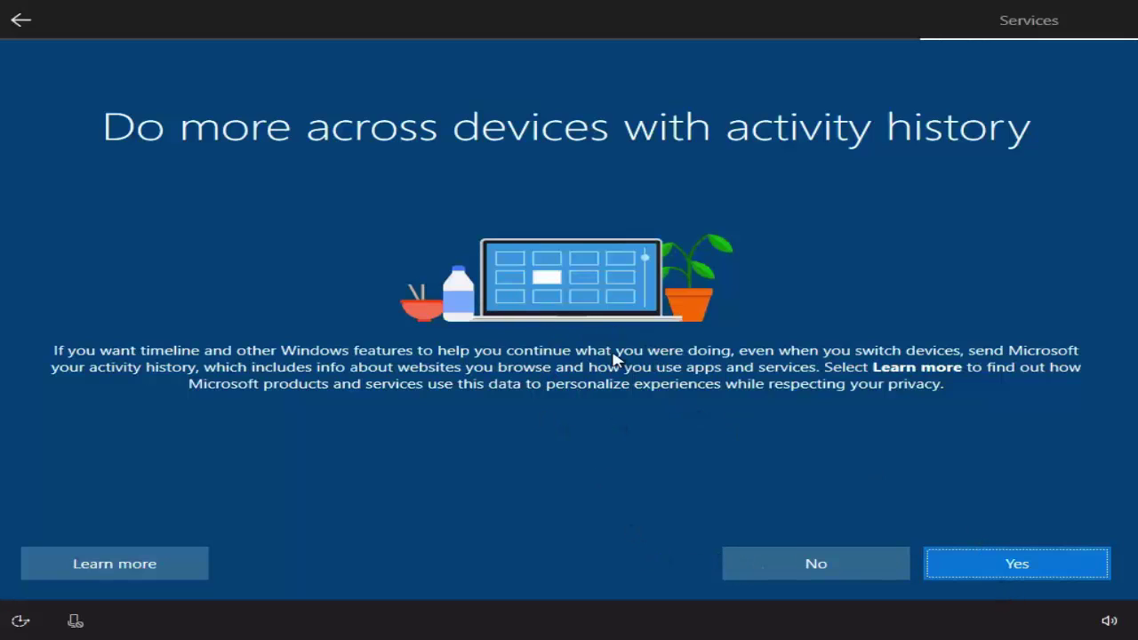
pyautogui.click(797, 566)
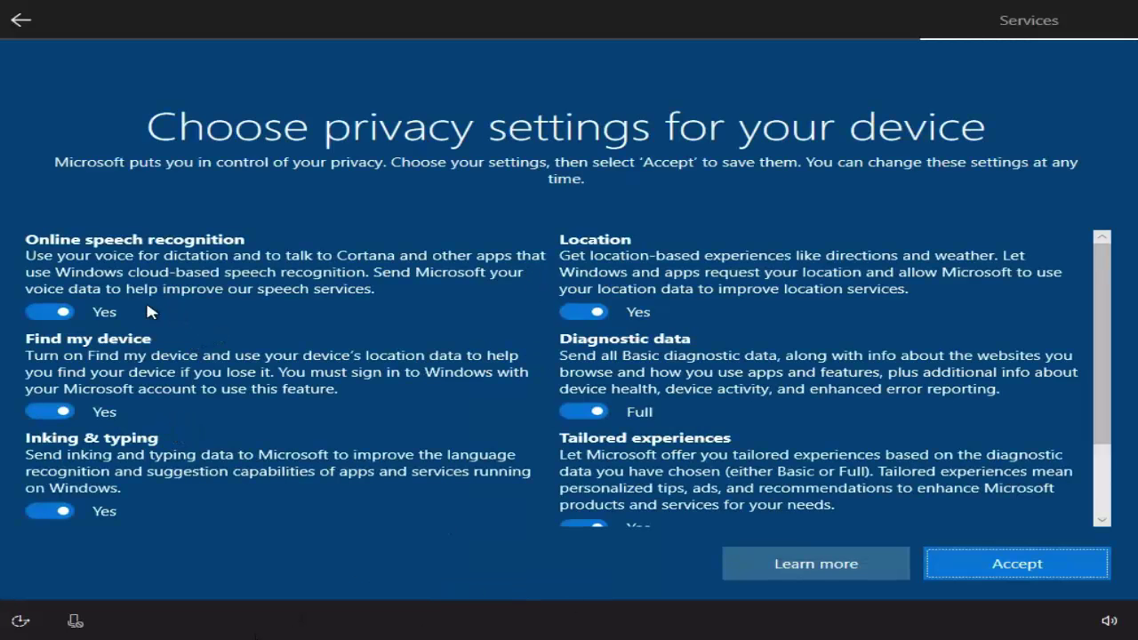
# Step: Turn off online speech recognition, Find my device, inking and typing data, and the advertising ID in the privacy settings
pyautogui.scroll(-2, 146, 307)
pyautogui.scroll(2, 54, 298)
pyautogui.click(48, 312)
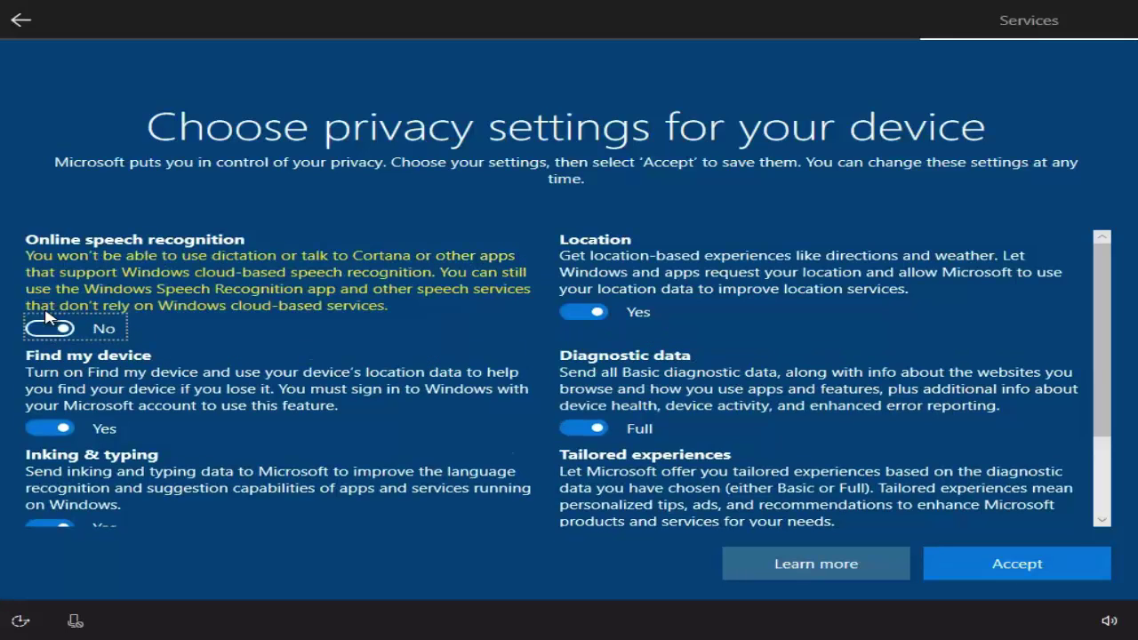
pyautogui.scroll(-1, 107, 327)
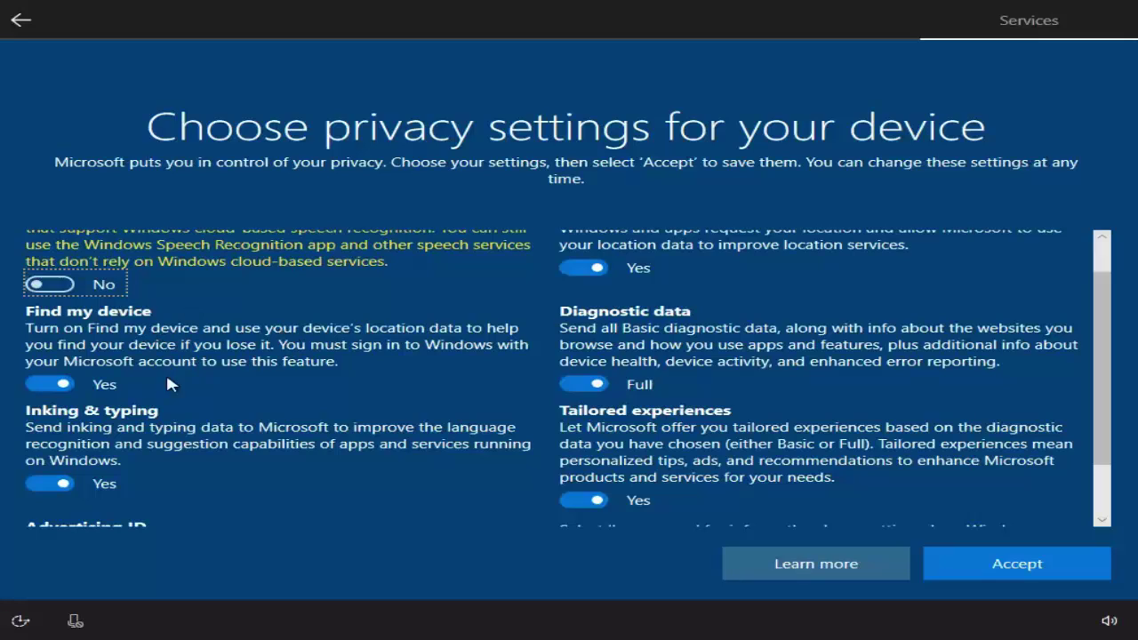
pyautogui.click(46, 388)
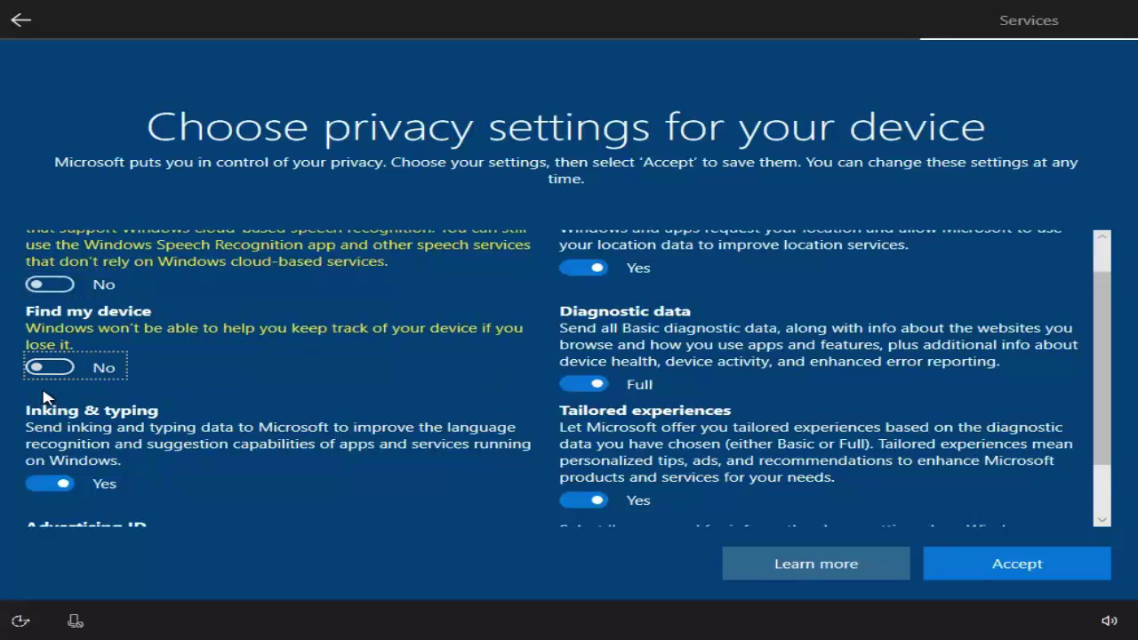
pyautogui.scroll(-1, 46, 398)
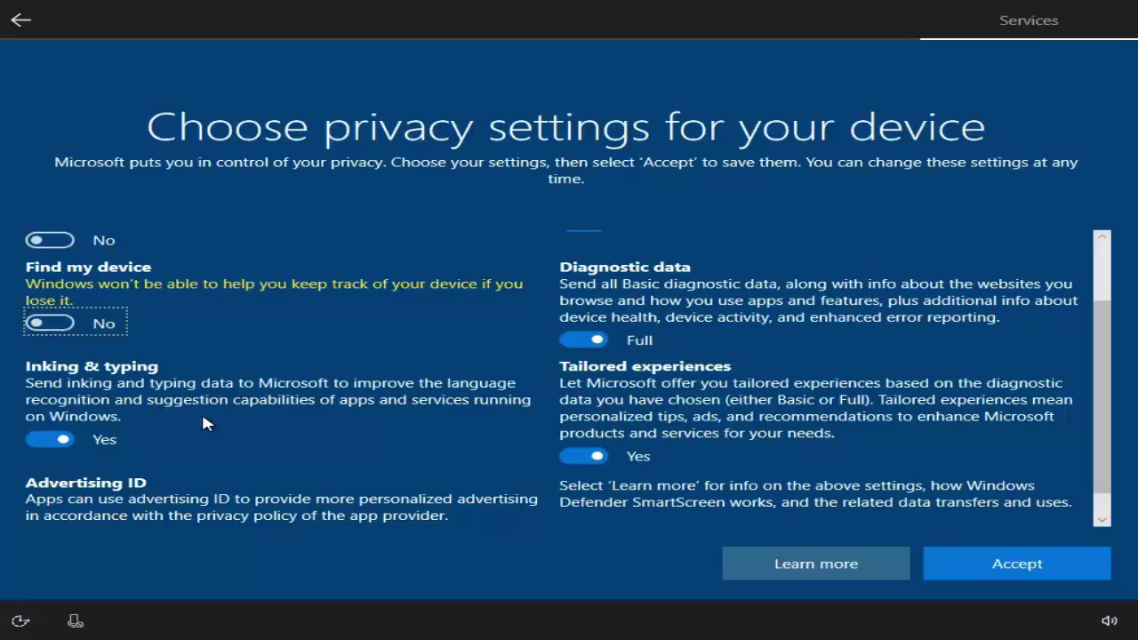
pyautogui.click(48, 442)
pyautogui.scroll(-1, 35, 429)
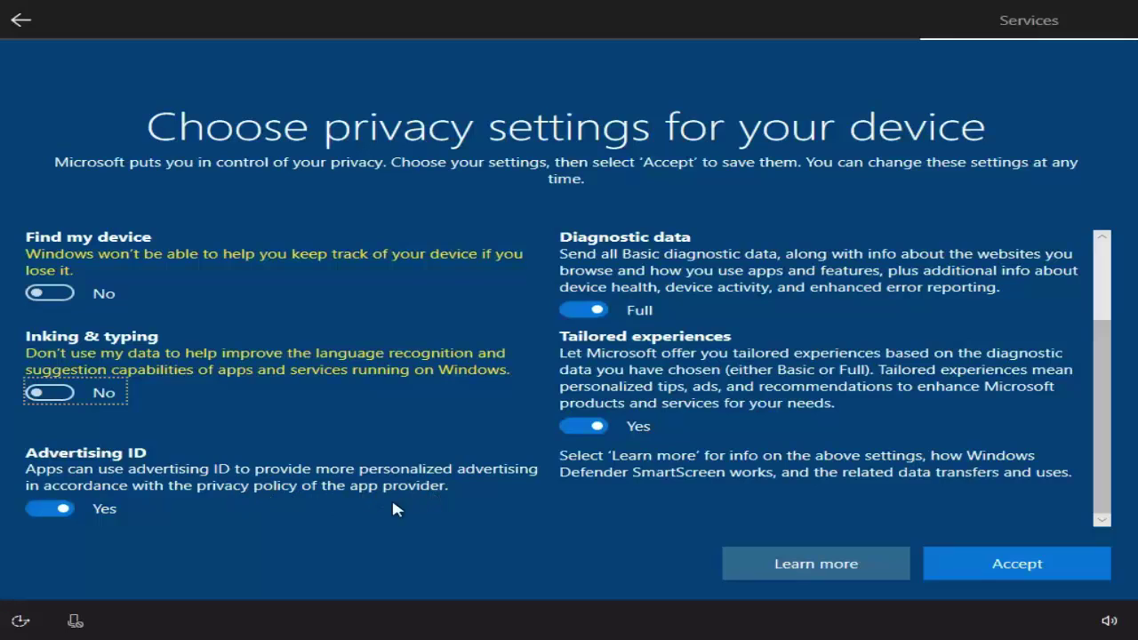
pyautogui.click(40, 510)
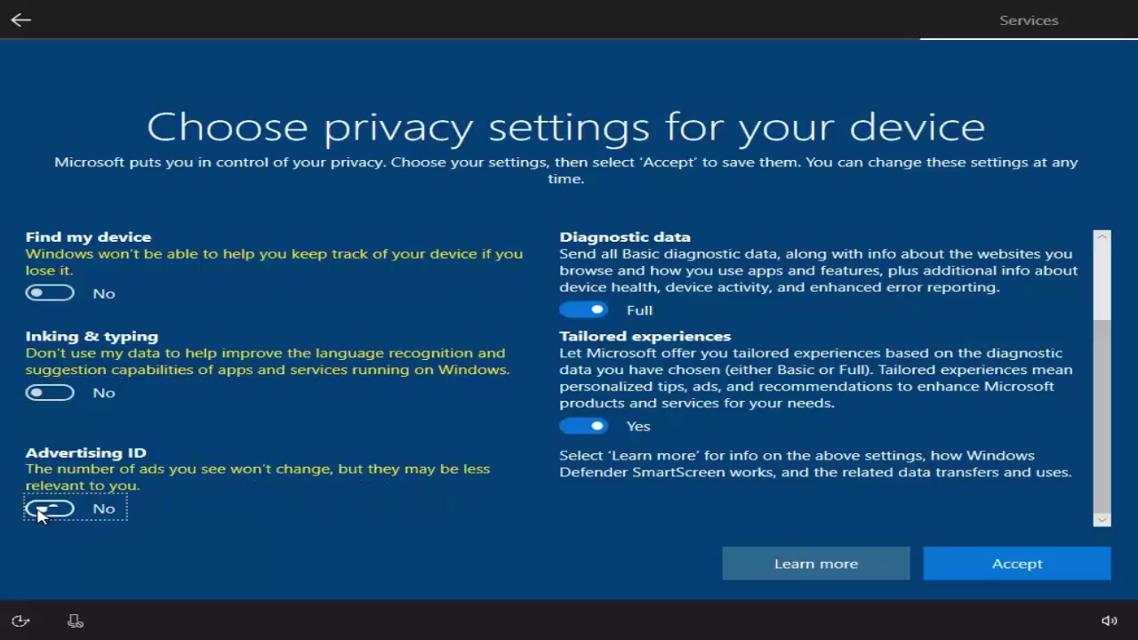
# Step: Turn off location and tailored experiences, and reduce diagnostic data to Basic in the privacy settings
pyautogui.scroll(1, 536, 449)
pyautogui.scroll(2, 538, 451)
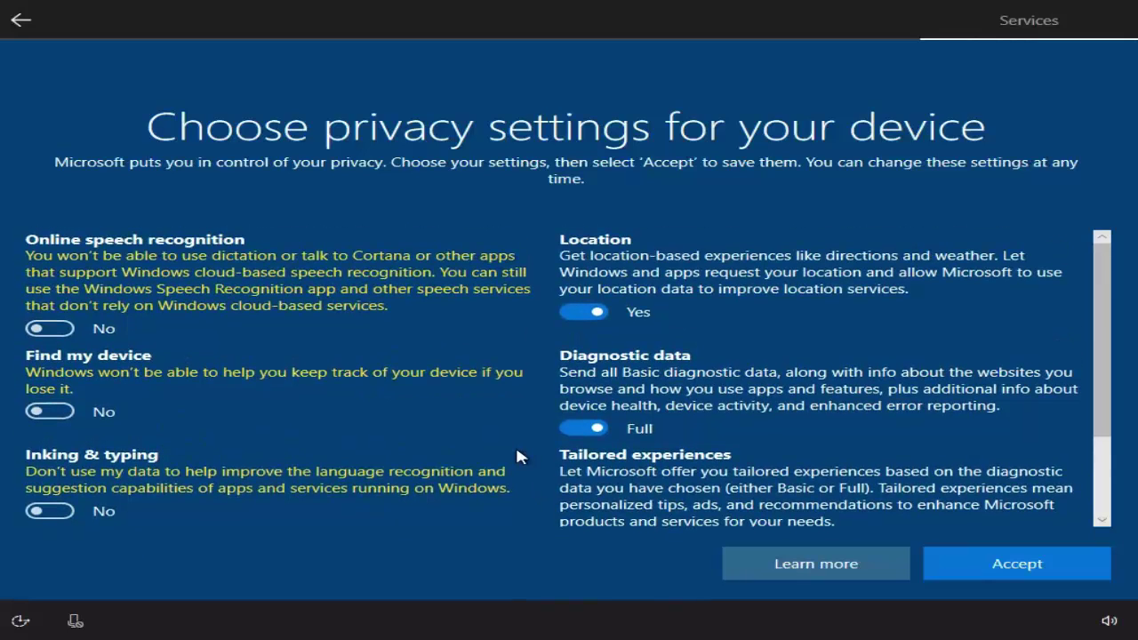
pyautogui.click(580, 313)
pyautogui.scroll(-2, 570, 307)
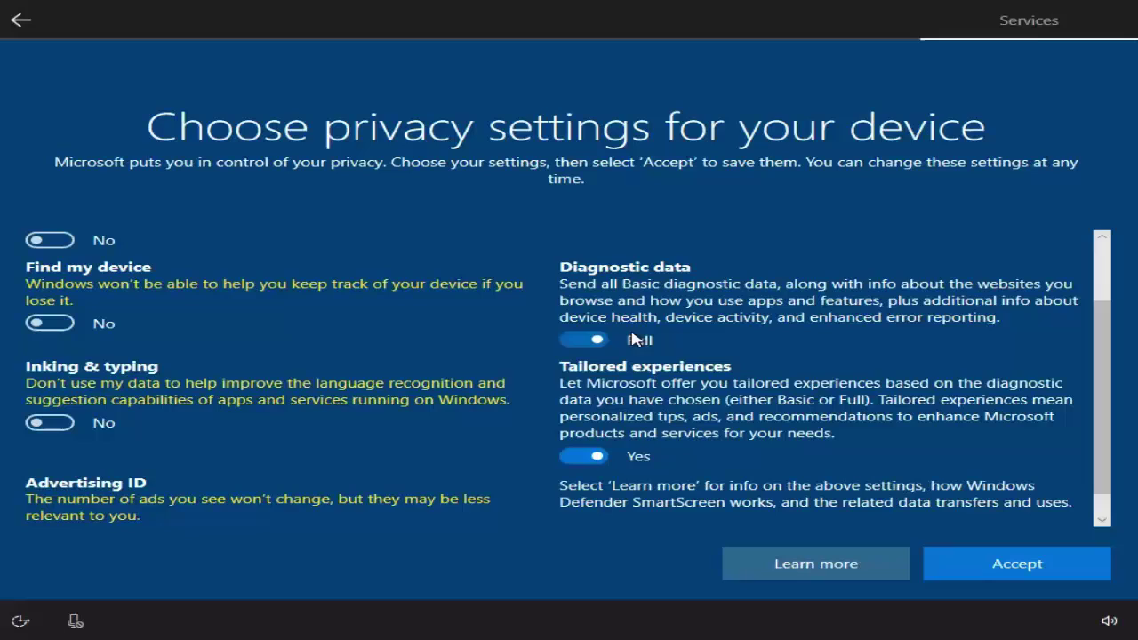
pyautogui.click(580, 339)
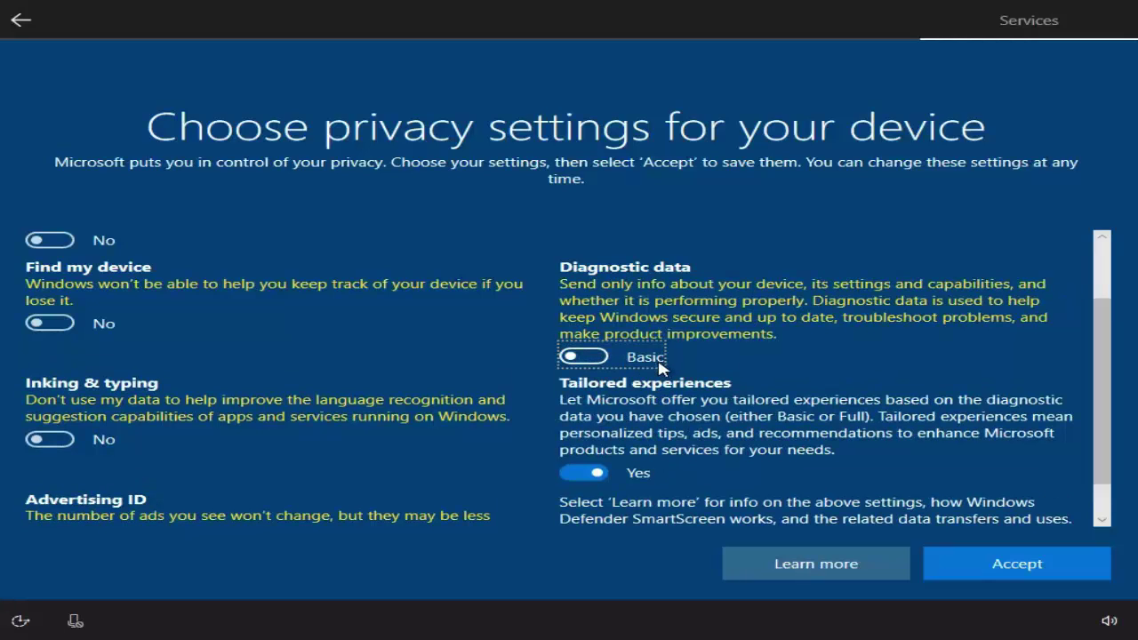
pyautogui.scroll(-1, 653, 360)
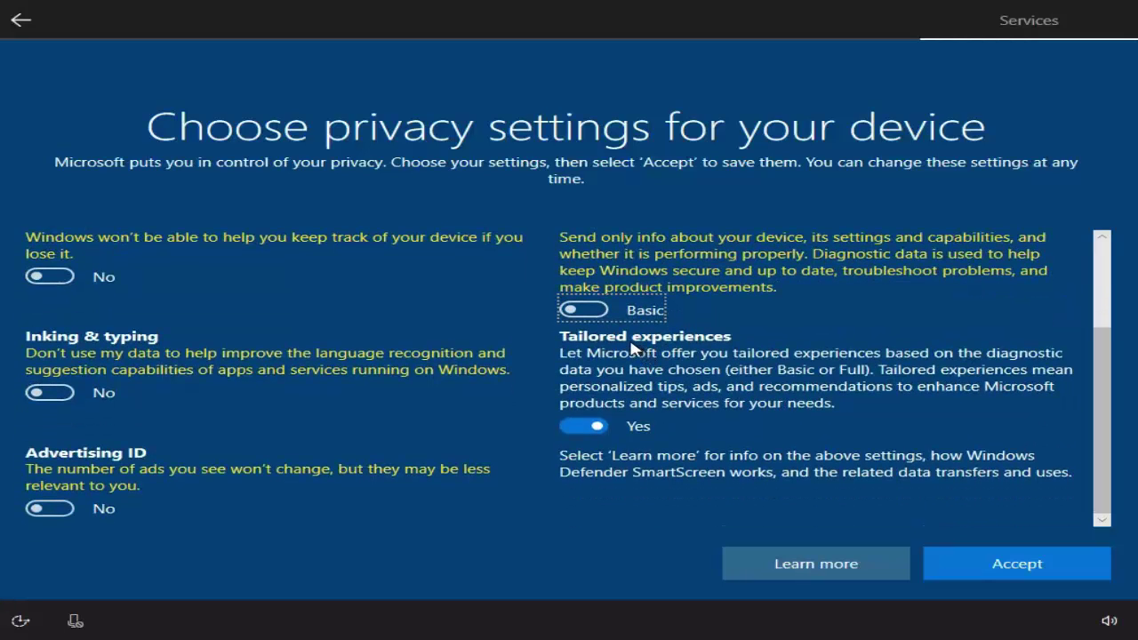
pyautogui.scroll(2, 570, 334)
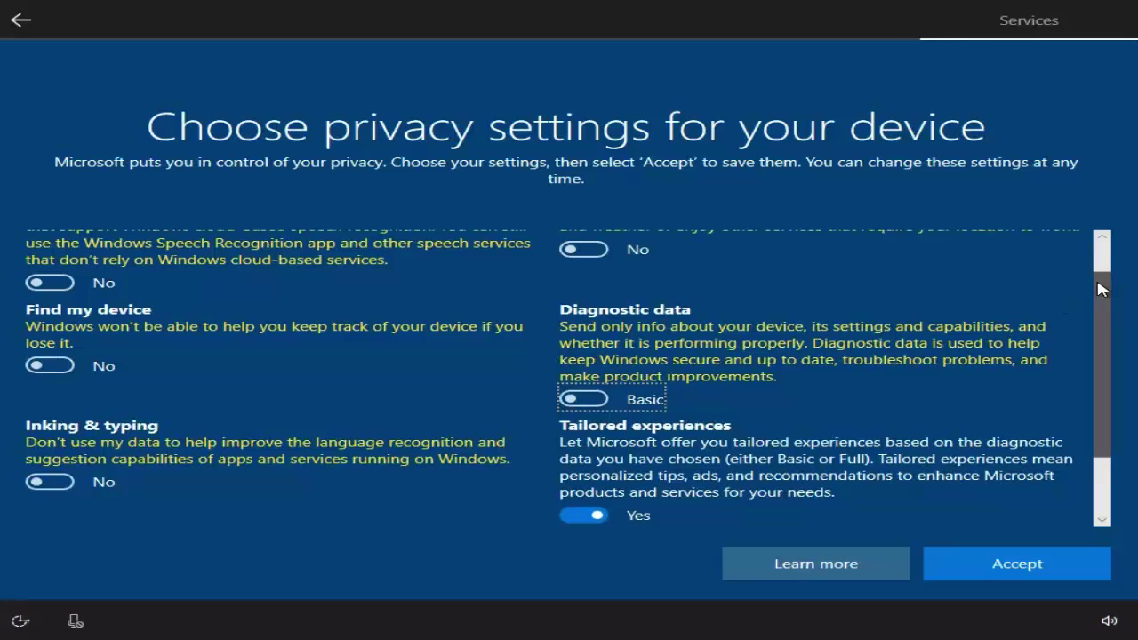
pyautogui.moveTo(1103, 287); pyautogui.dragTo(1109, 384)
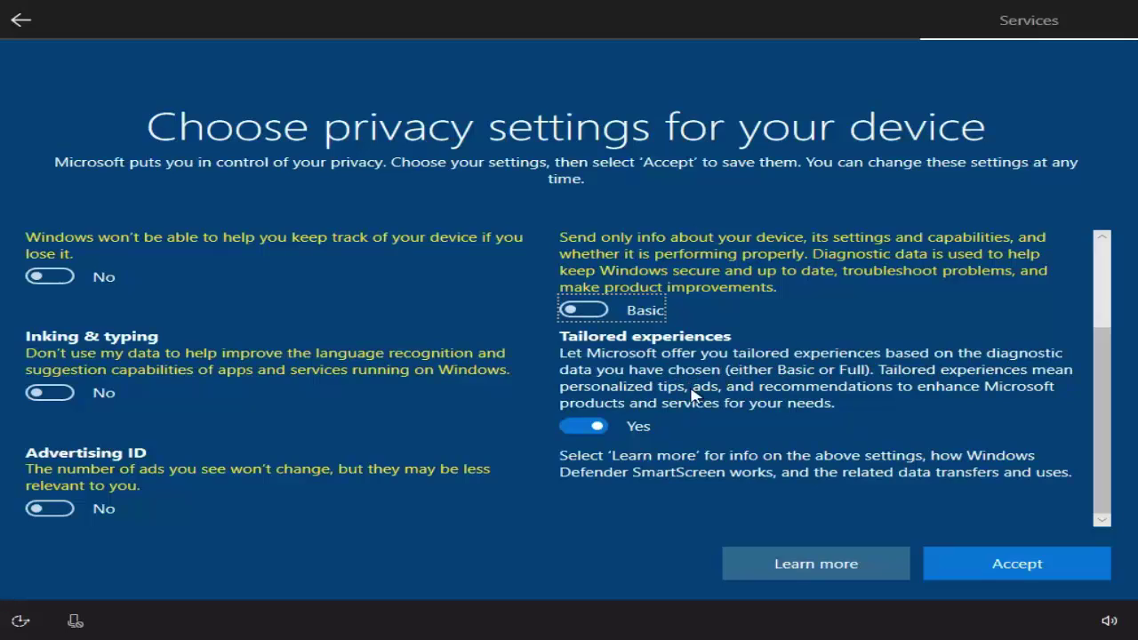
pyautogui.click(572, 429)
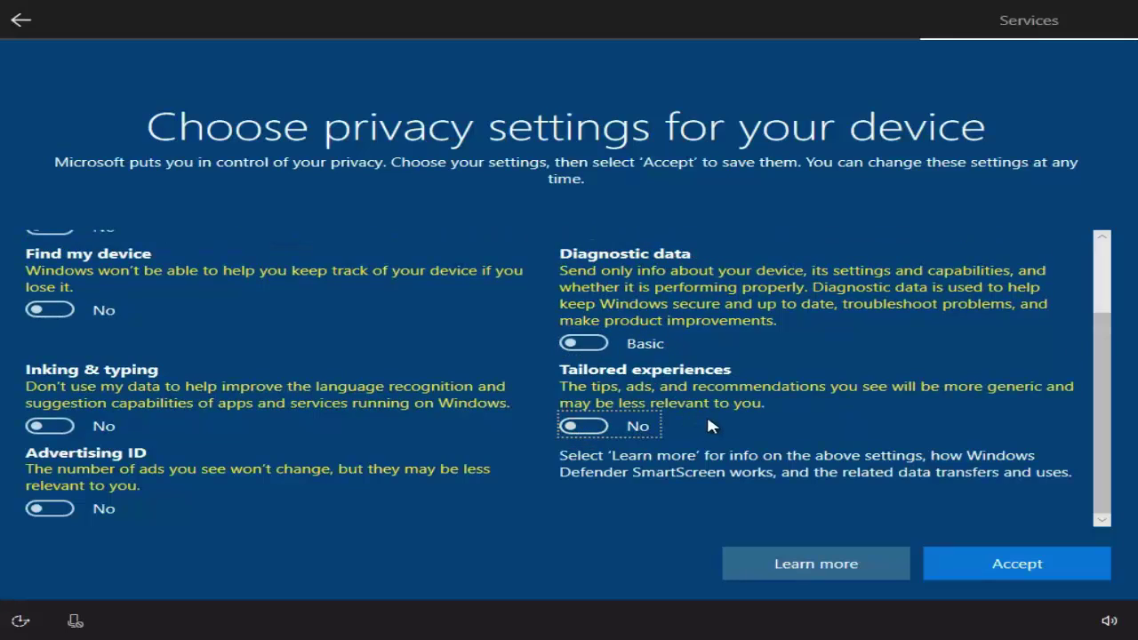
# Step: Accept the privacy settings and decline making the PC discoverable to other devices on the network
pyautogui.click(1011, 574)
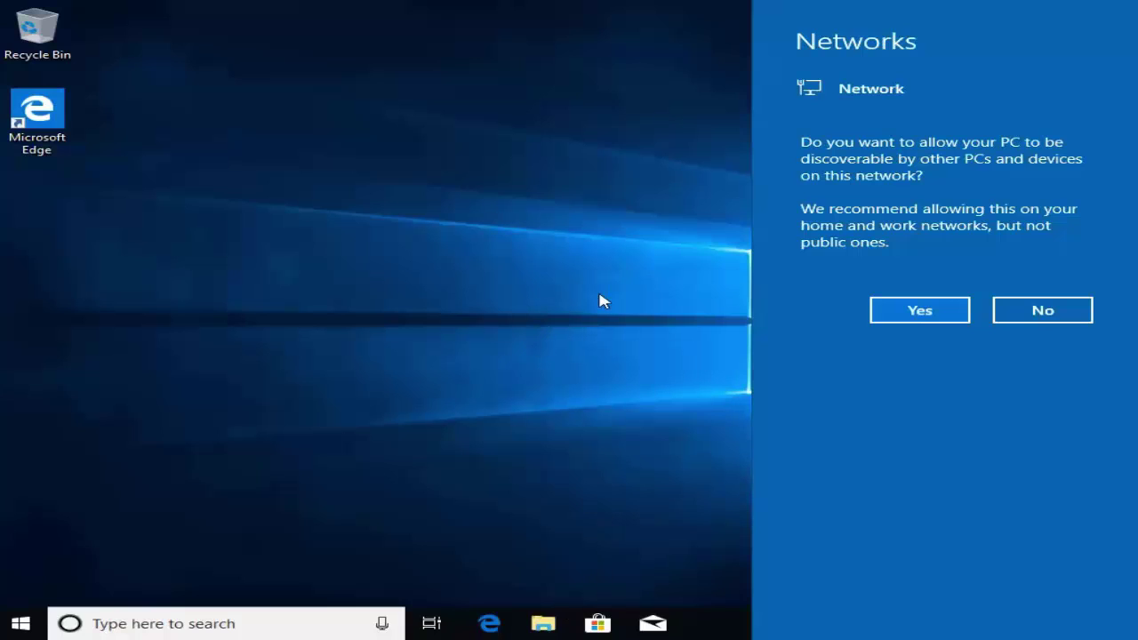
pyautogui.click(1047, 313)
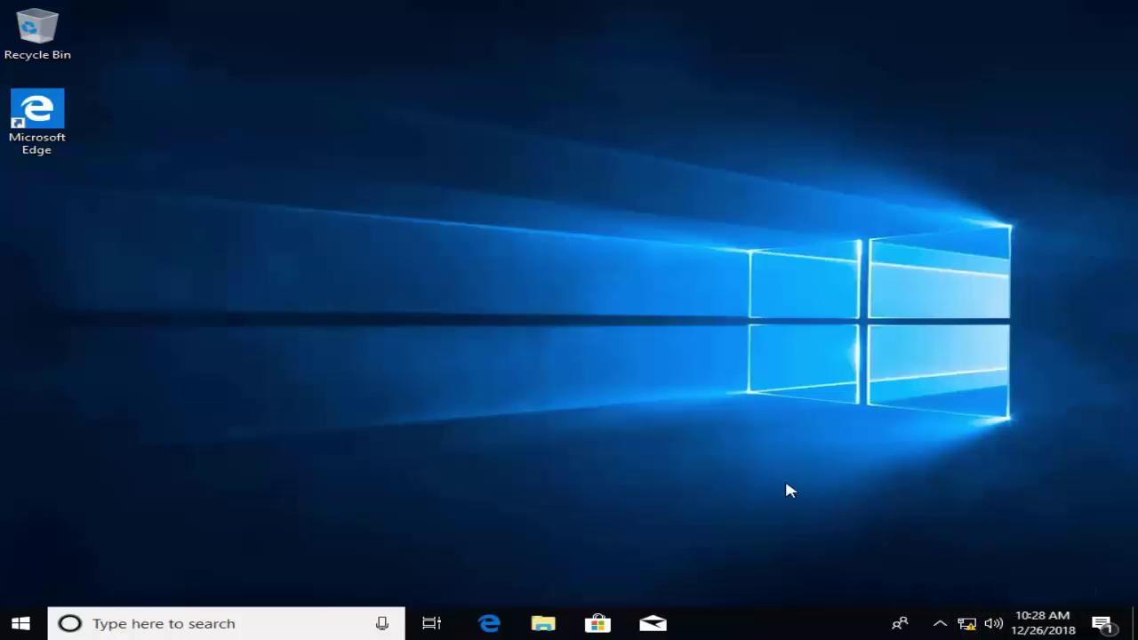
# Step: Look through the installed apps in the Start menu from top to bottom, and return to the desktop
pyautogui.click(24, 627)
pyautogui.scroll(-7, 329, 349)
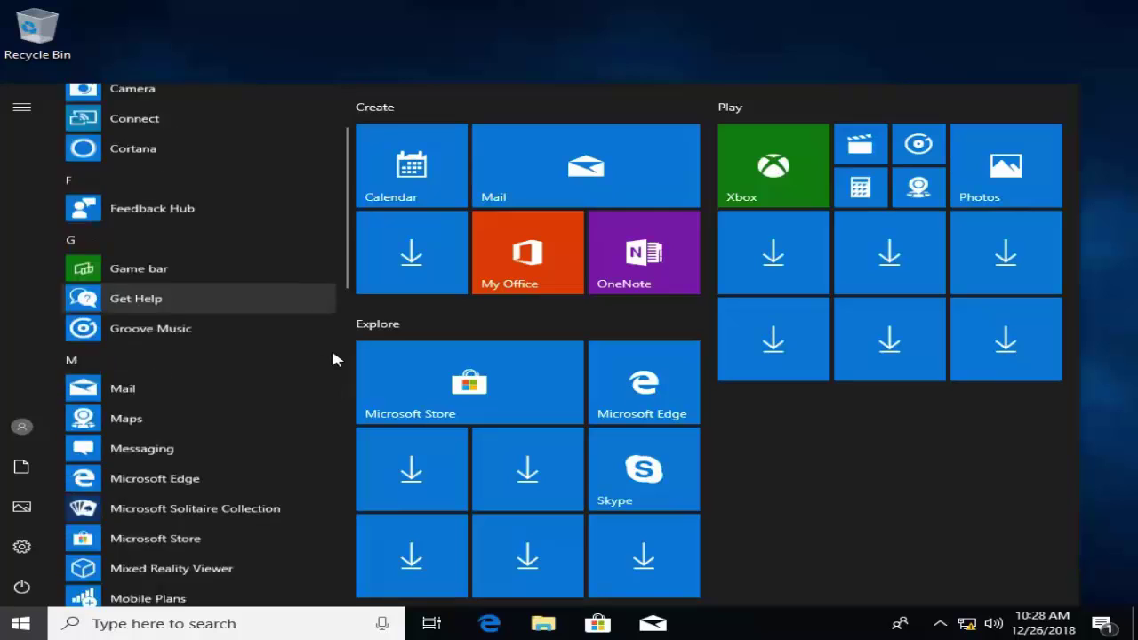
pyautogui.scroll(-4, 329, 346)
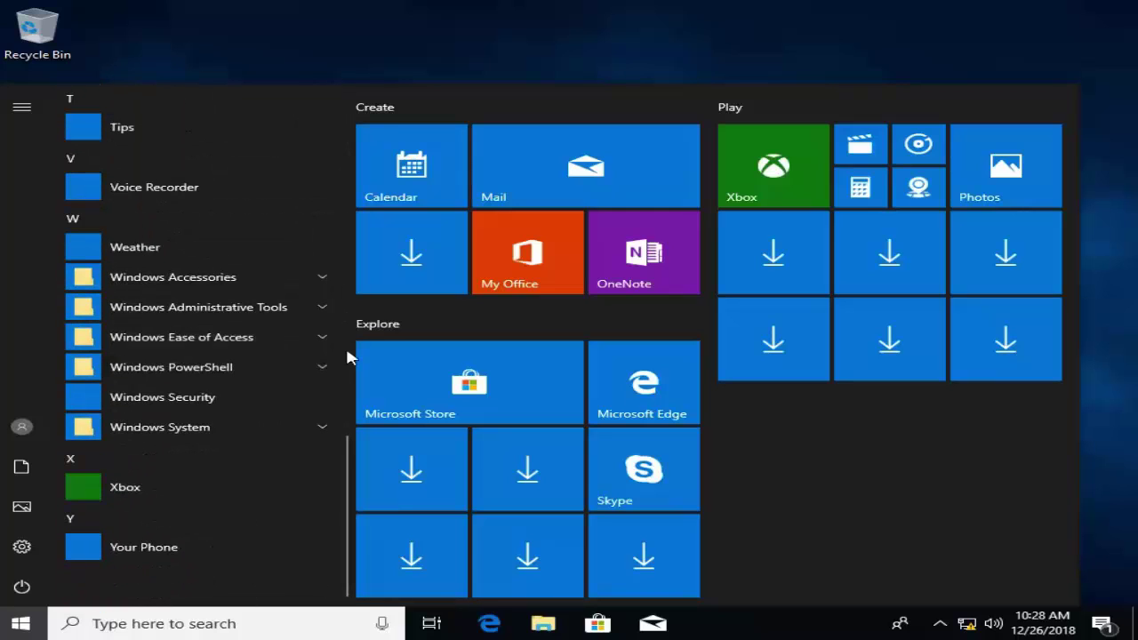
pyautogui.scroll(11, 342, 358)
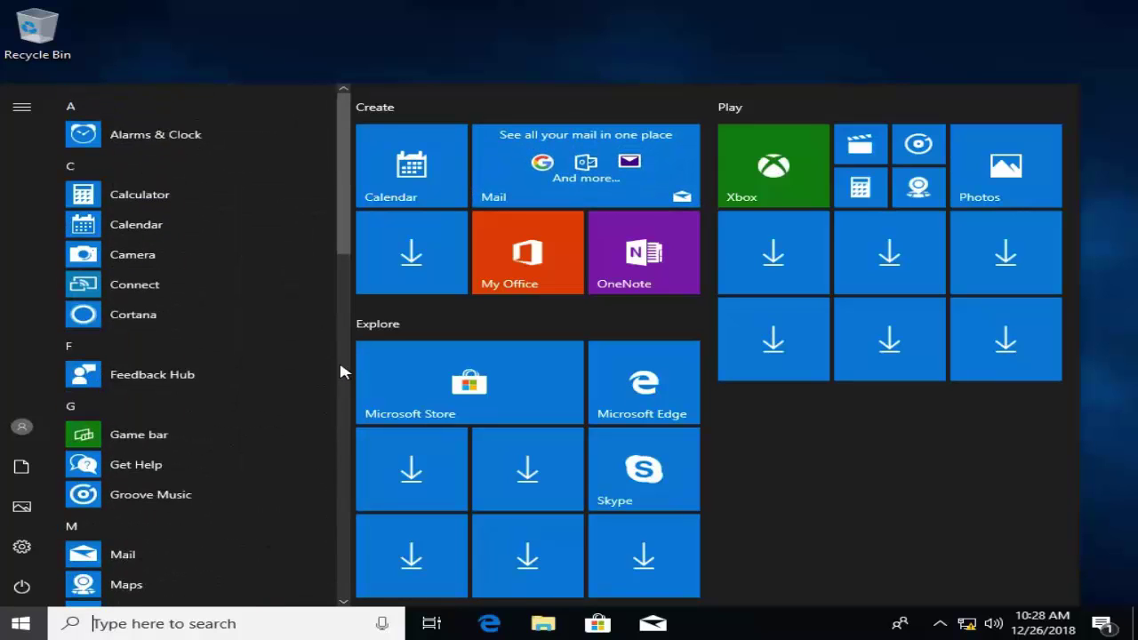
pyautogui.click(402, 54)
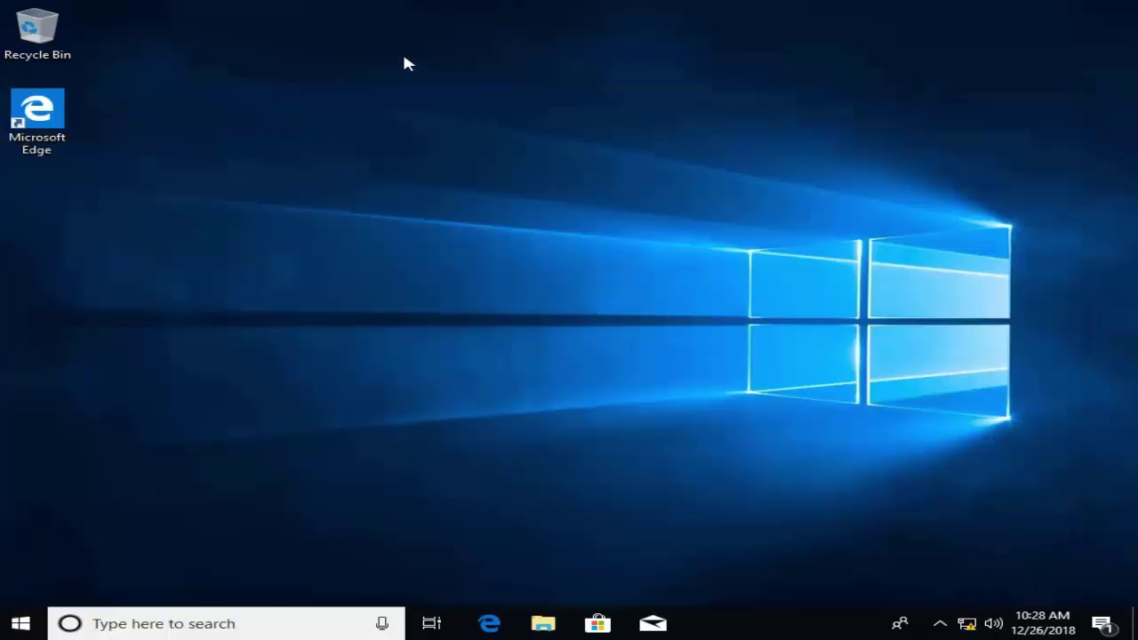